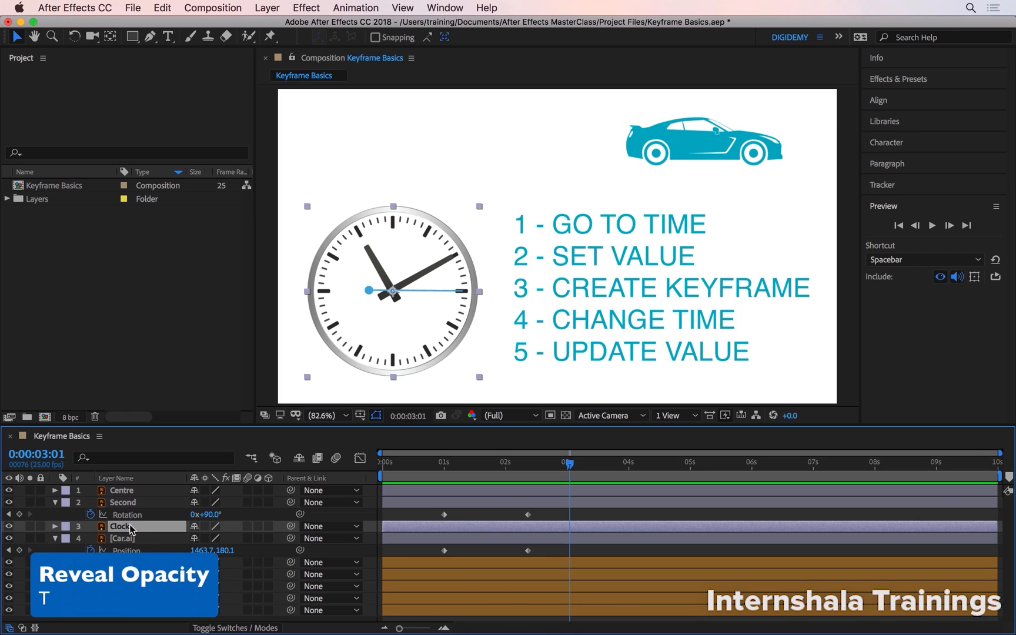
Reveal the Opacity property of the Clock and Centre layers and collapse the Second layer's properties
key("t")
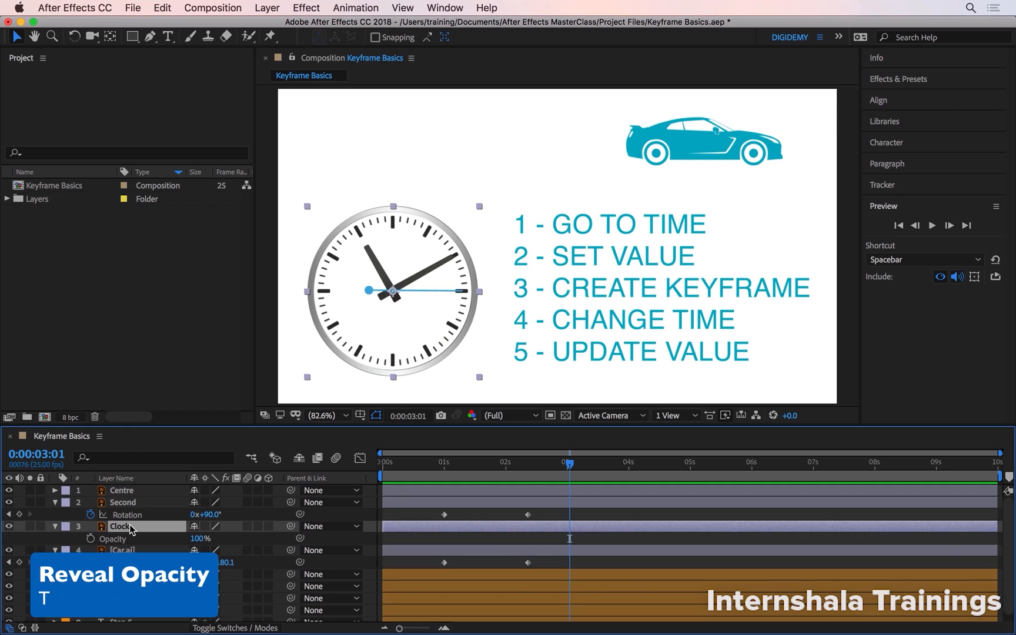
left_click(128, 494)
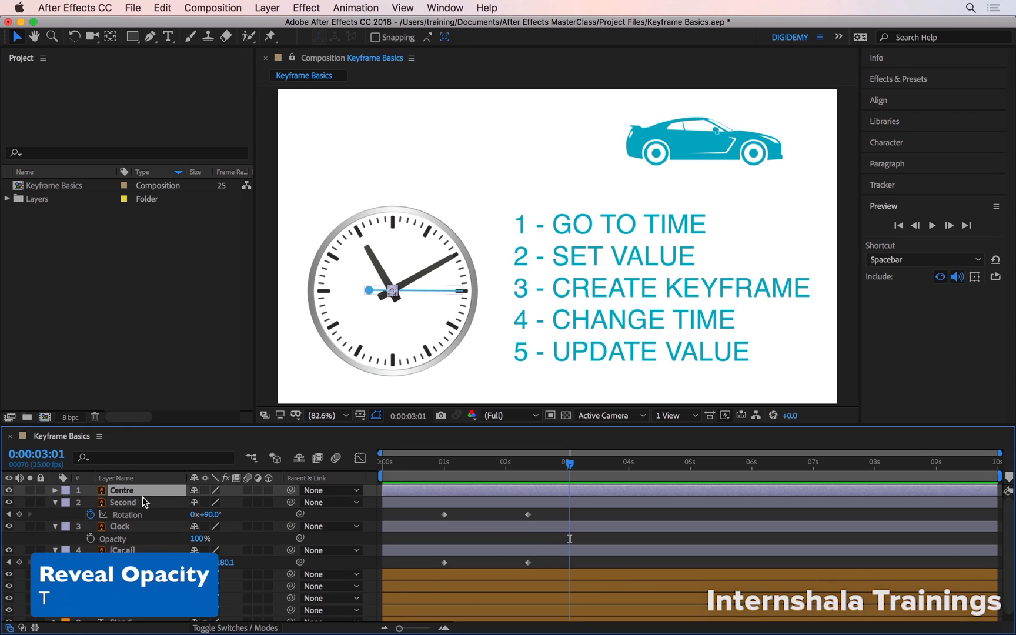
key("t")
left_click(129, 515)
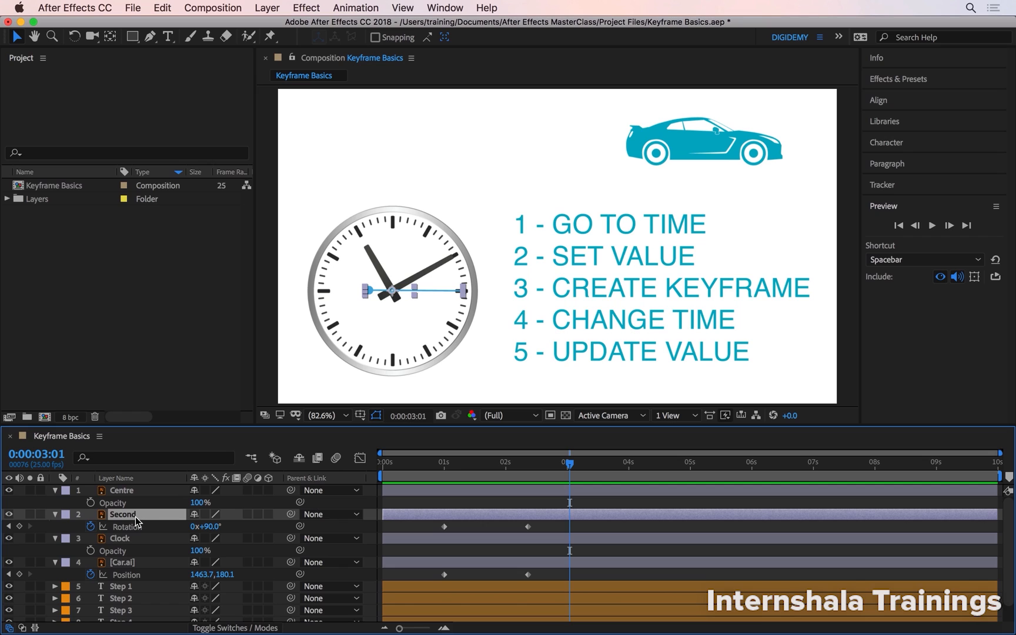
key("u")
At time 0:00:00:00, set the Clock layer's Opacity to 0% and create its first Opacity keyframe
key("Home")
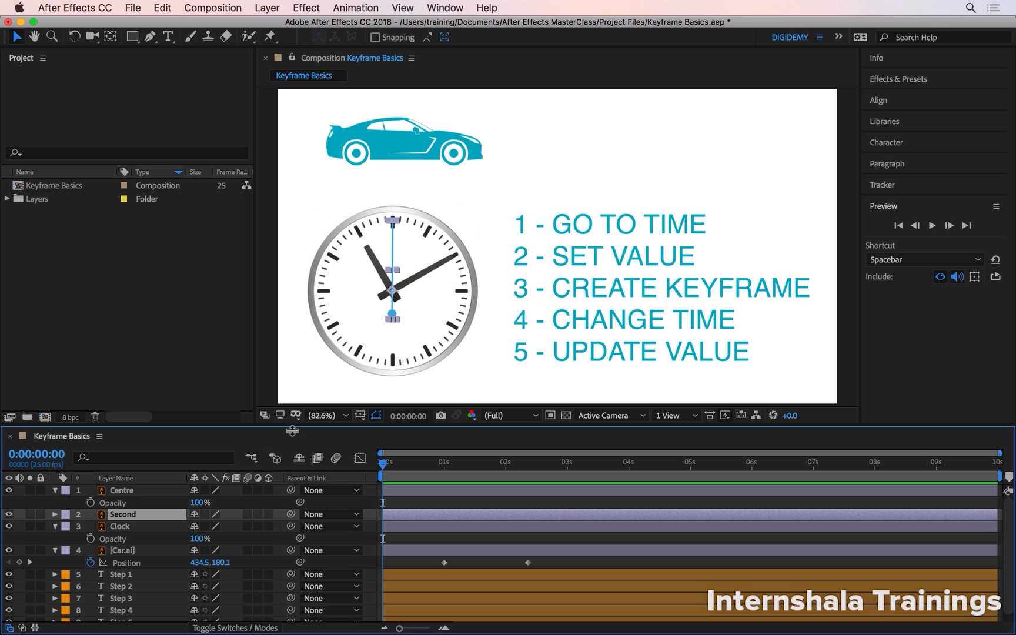
left_click(122, 526)
left_click(195, 538)
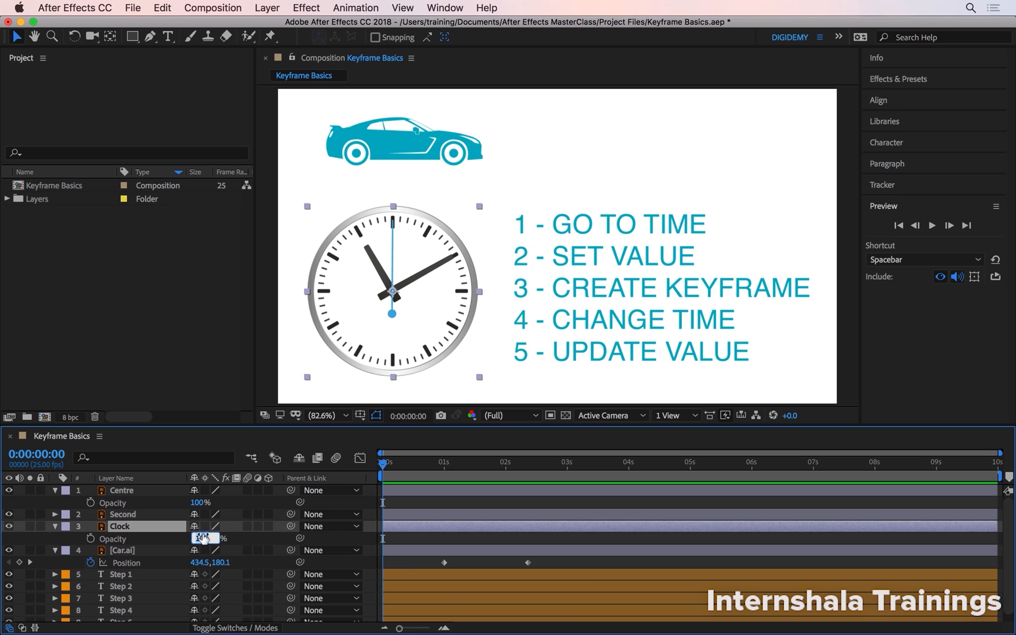
type("0")
key("Return")
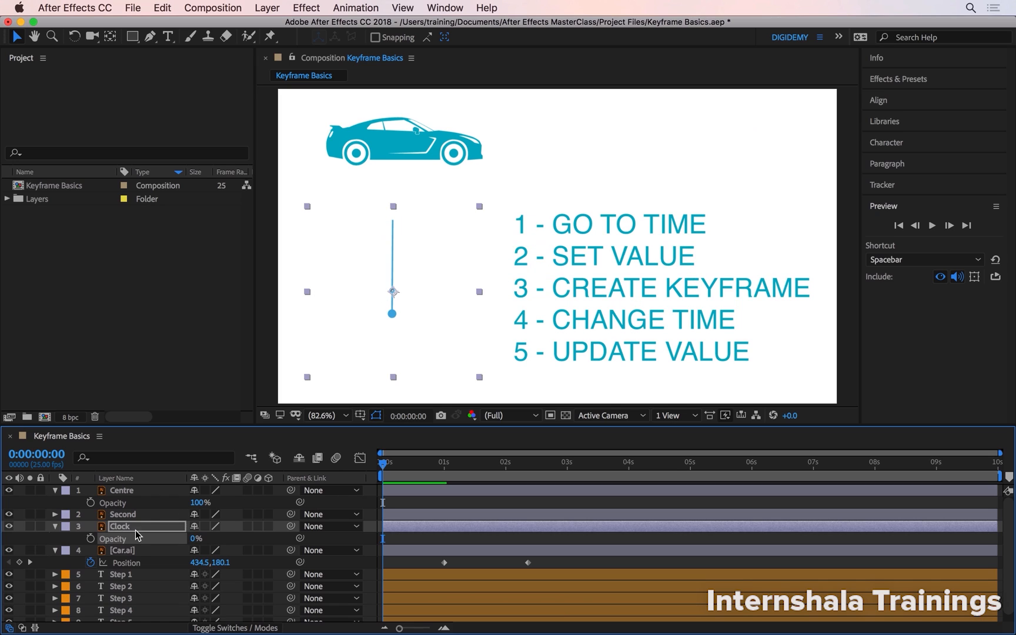
left_click(91, 538)
At time 0:00:00:10, set the Clock layer's Opacity to 100% as a second keyframe
left_click(407, 459)
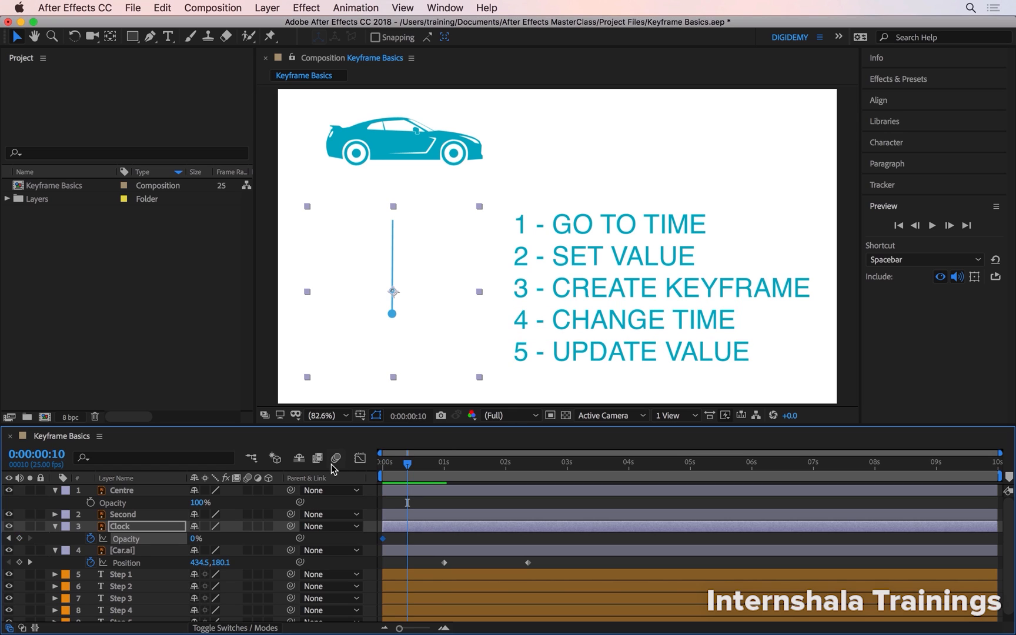
left_click(195, 539)
type("100")
key("Return")
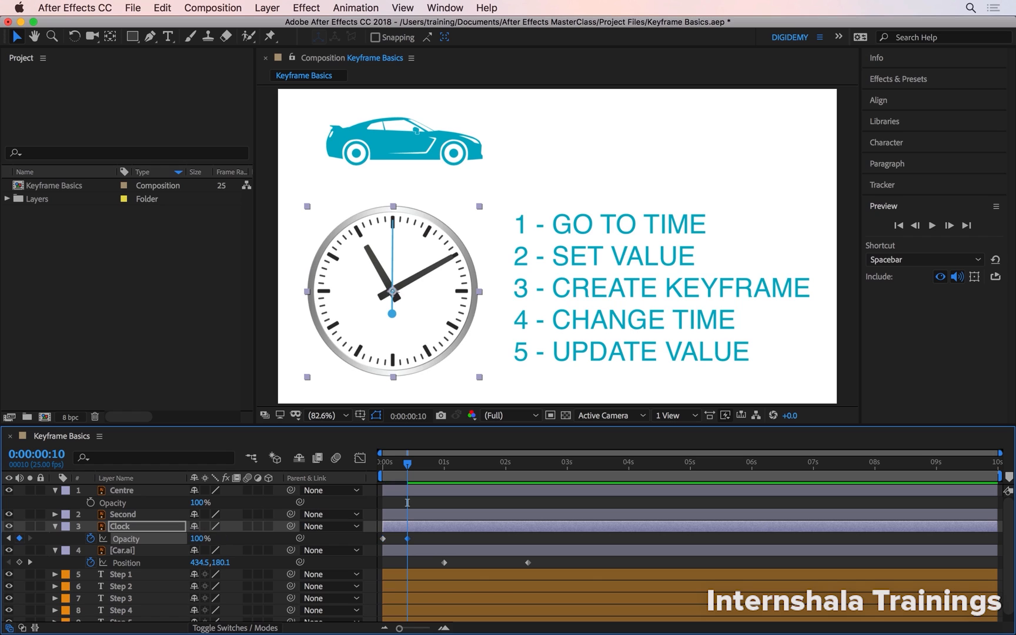
mouse_move(408, 467)
left_mouse_down()
mouse_move(382, 463)
mouse_move(408, 463)
left_mouse_up()
Copy the Clock layer's two Opacity keyframes and paste them onto the Centre and Second layers at 0:00:00:00
scroll(382, 292, "up", 3)
scroll(383, 294, "up", 2)
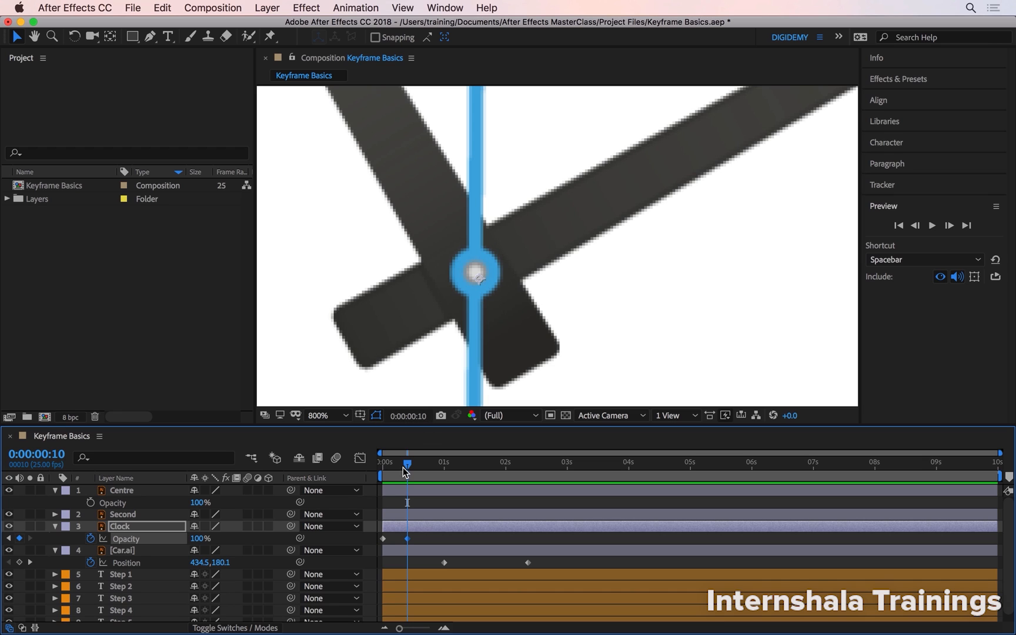
left_click_drag(403, 468, 380, 464)
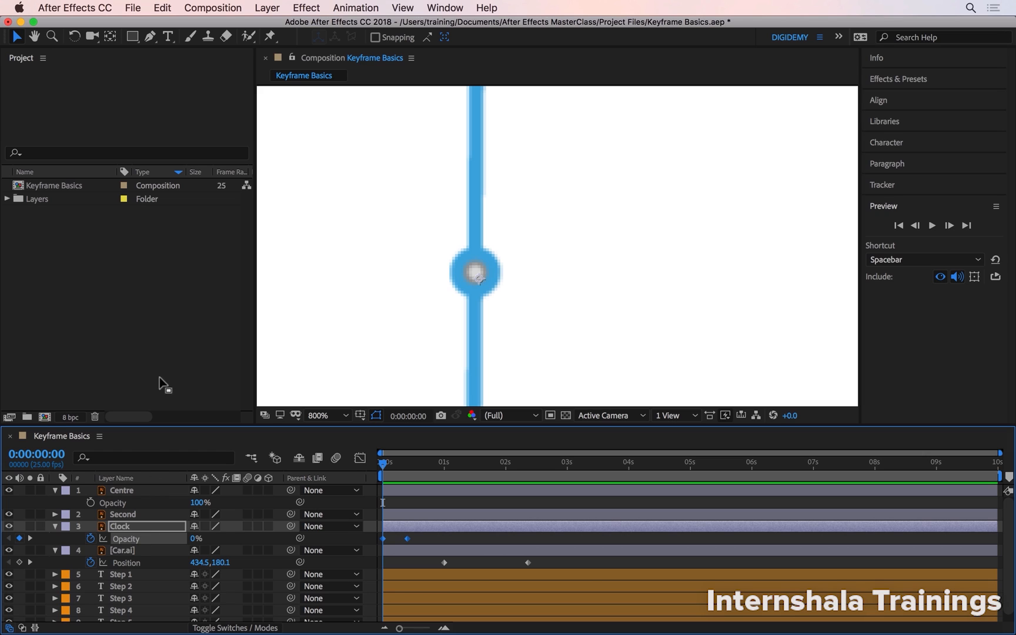
left_click(169, 7)
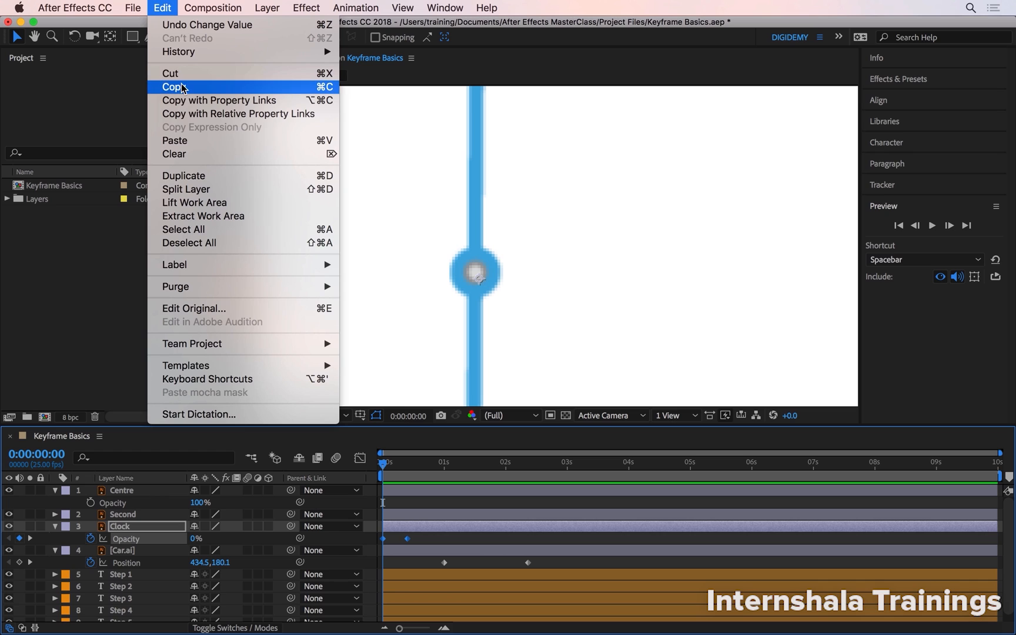
left_click(110, 277)
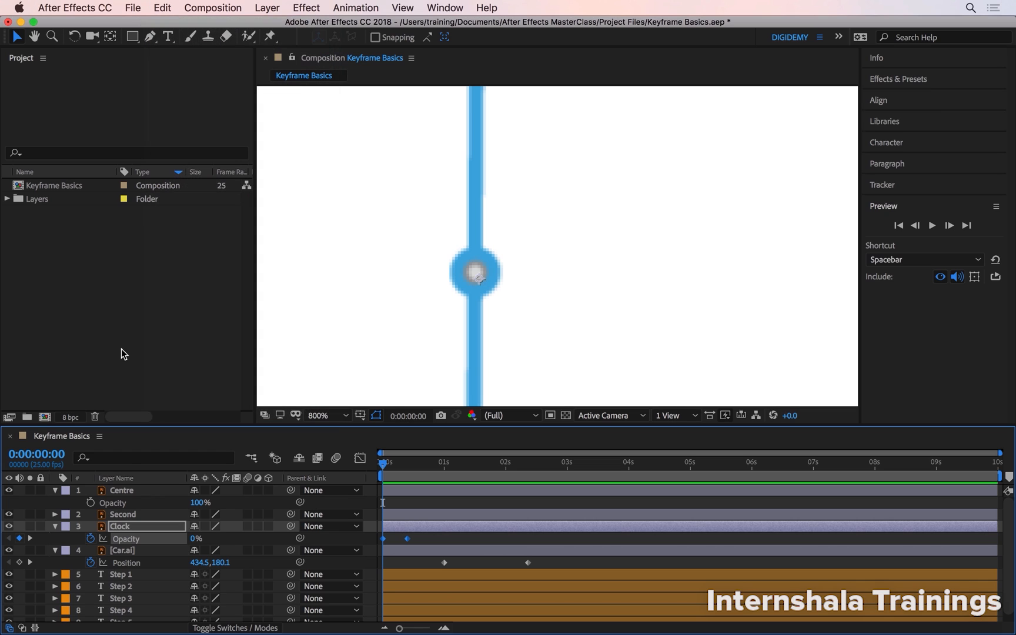
left_click(132, 490)
left_click(135, 514, "shift")
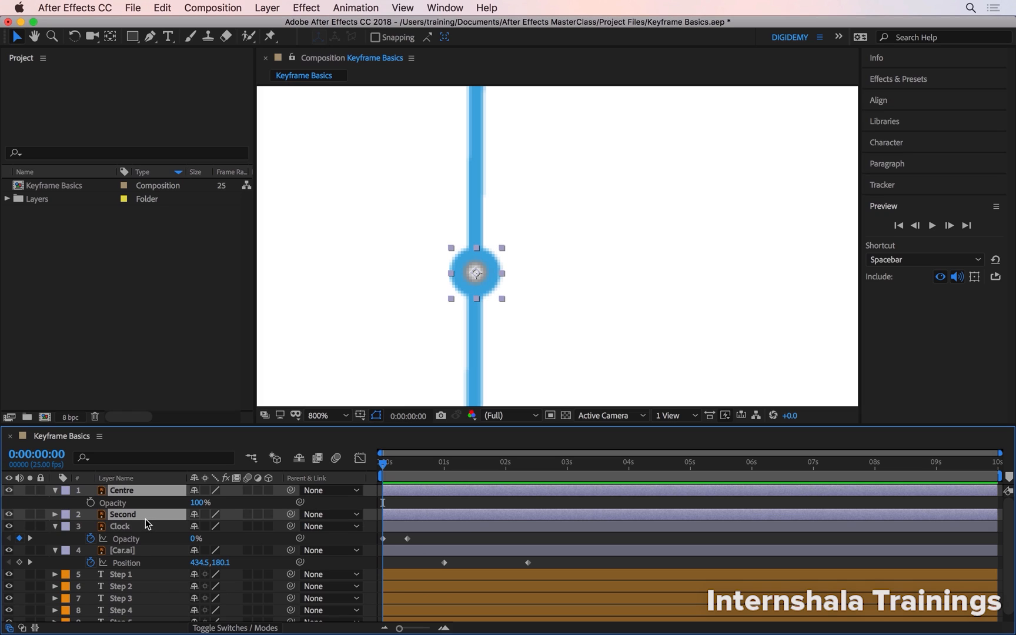
key("super+v")
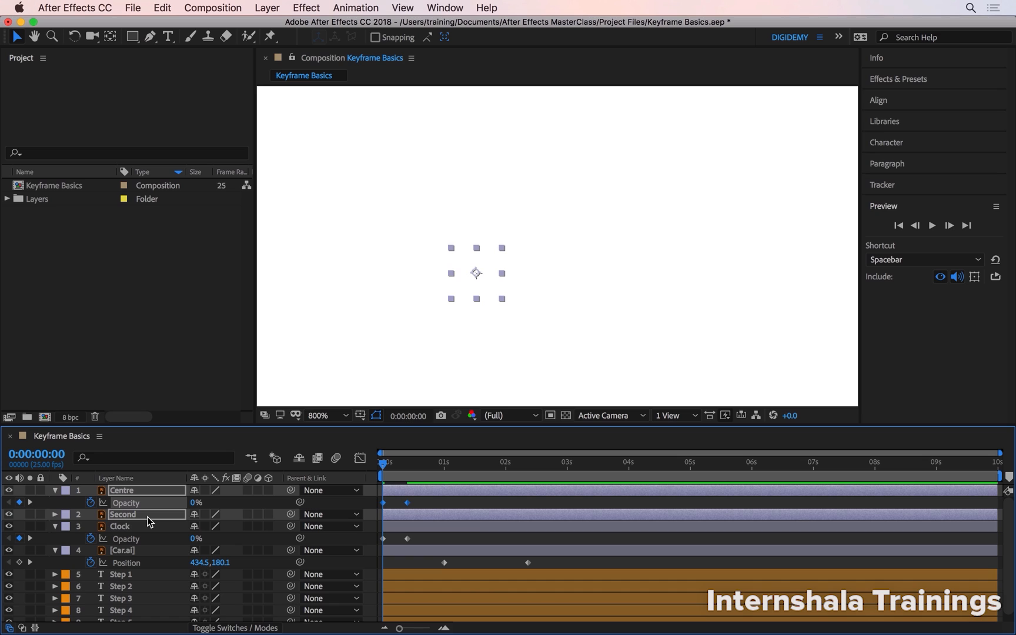
Reveal the keyframed properties of the Centre and Second layers and preview the clock's fade-in from the start
key("u")
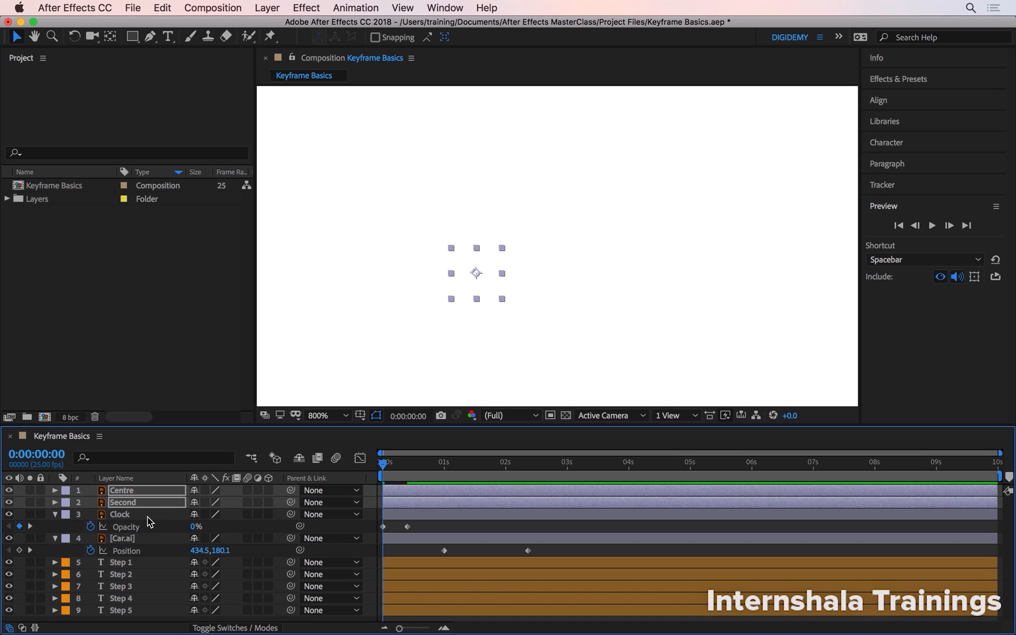
key("u")
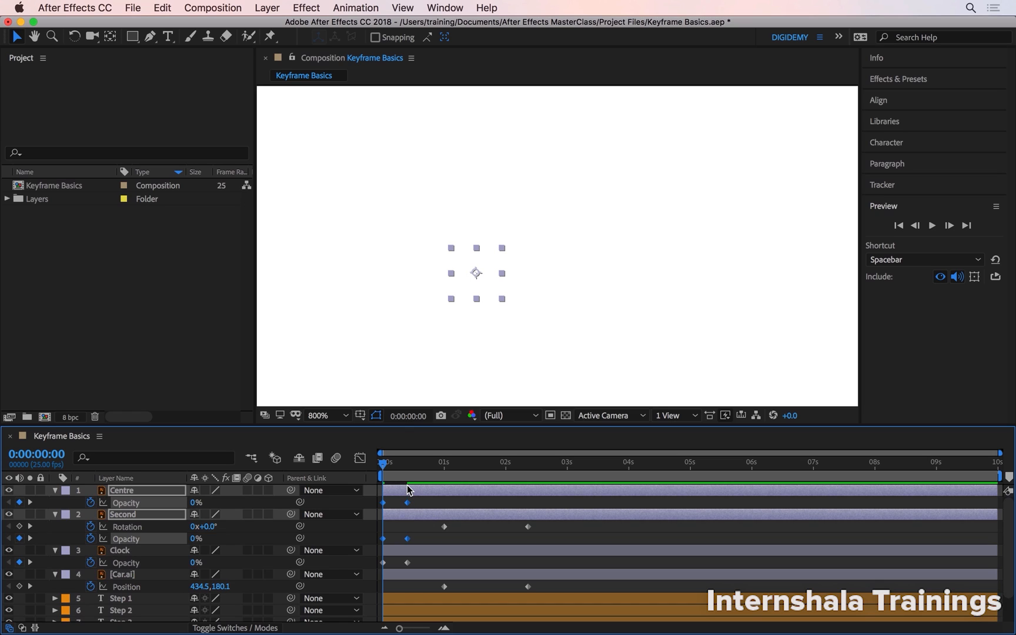
key("shift+/")
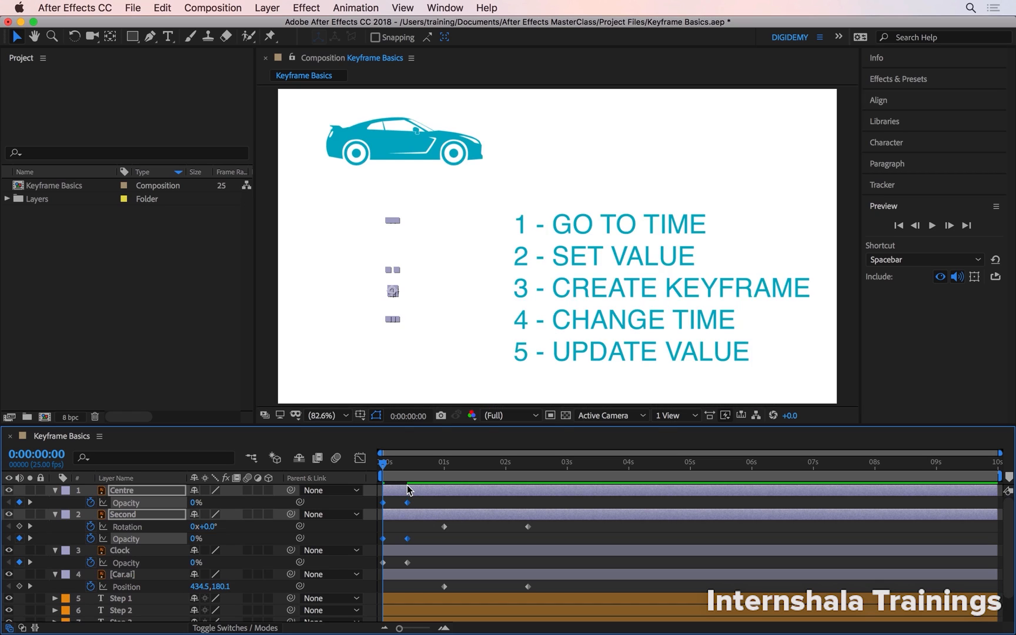
left_click(418, 526)
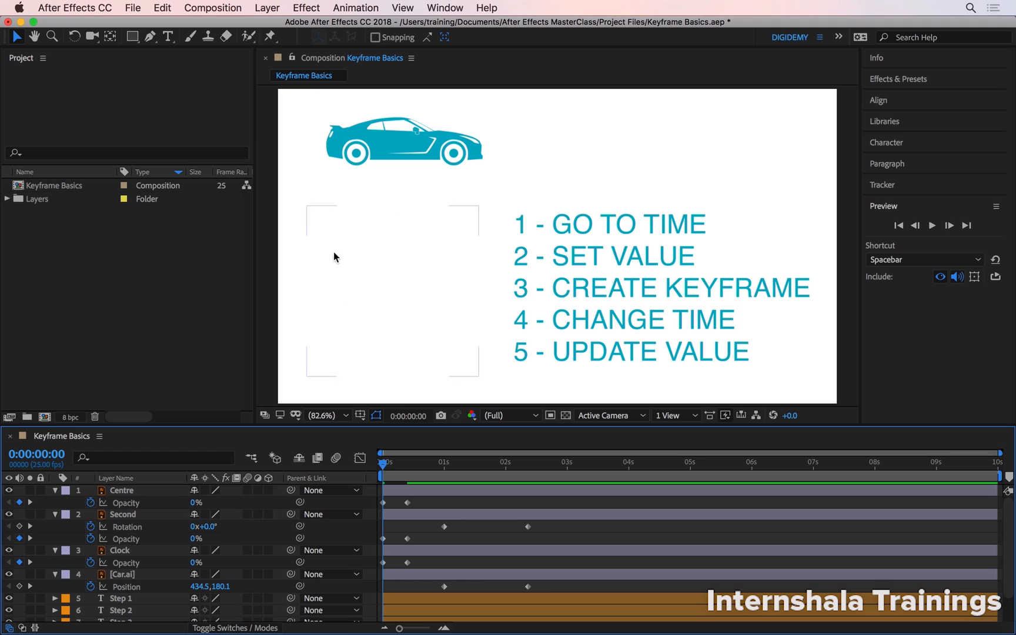
key("space")
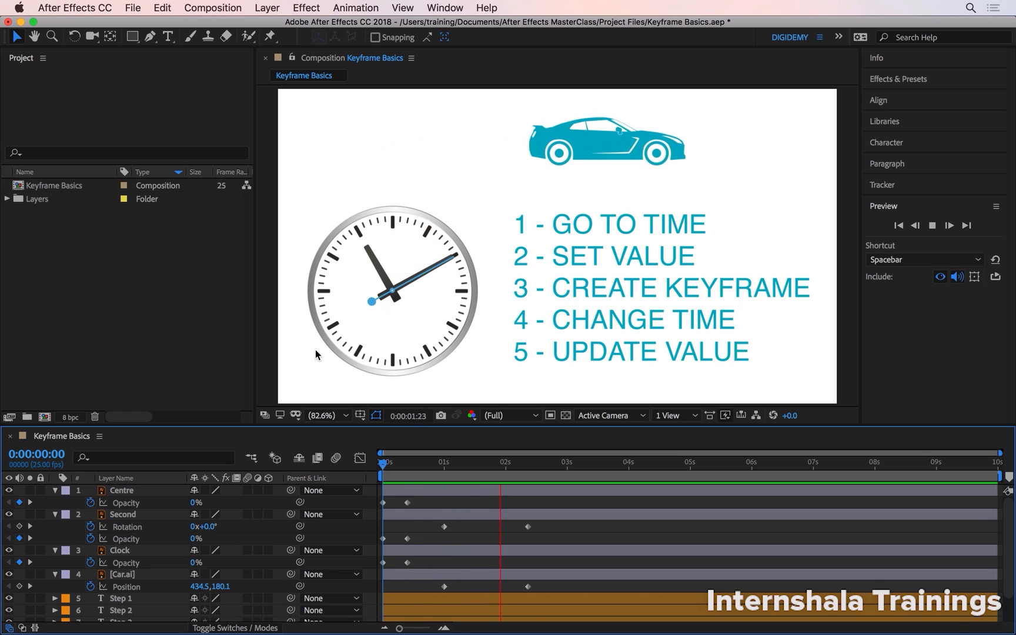
key("space")
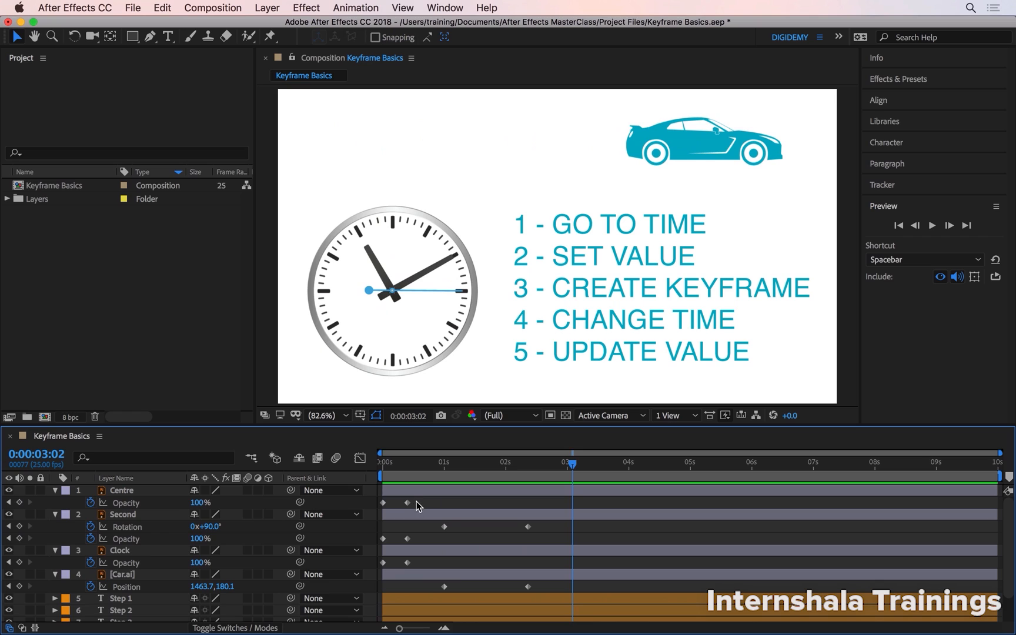
Move the second Opacity keyframes of Centre, Second and Clock to 0:00:01:00 and preview the slower fade from the start
left_click_drag(417, 501, 403, 563)
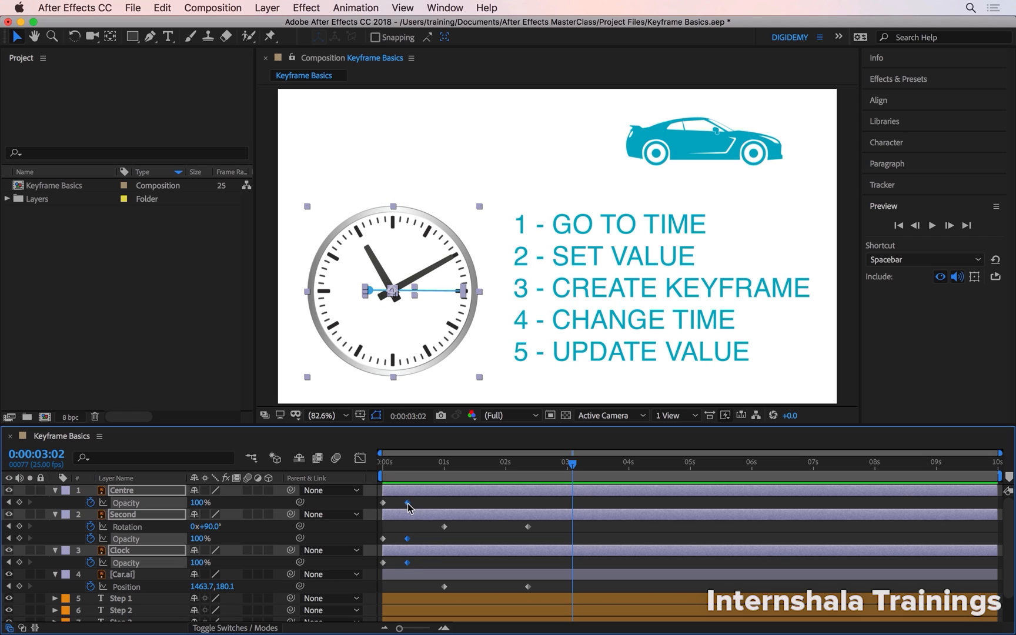
left_click_drag(407, 502, 446, 510)
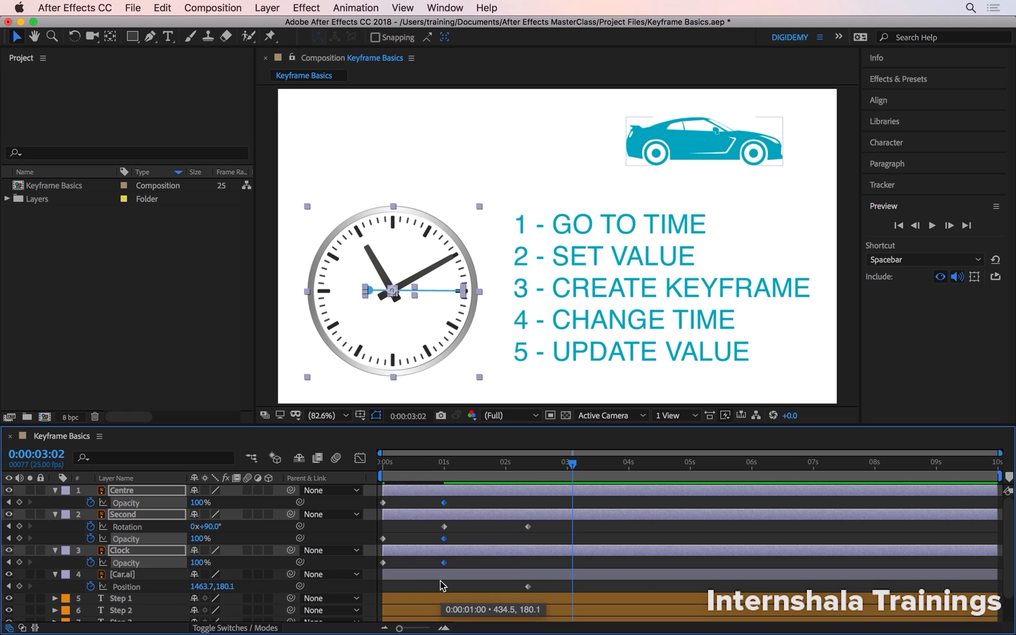
left_click(417, 463)
left_click_drag(410, 464, 388, 470)
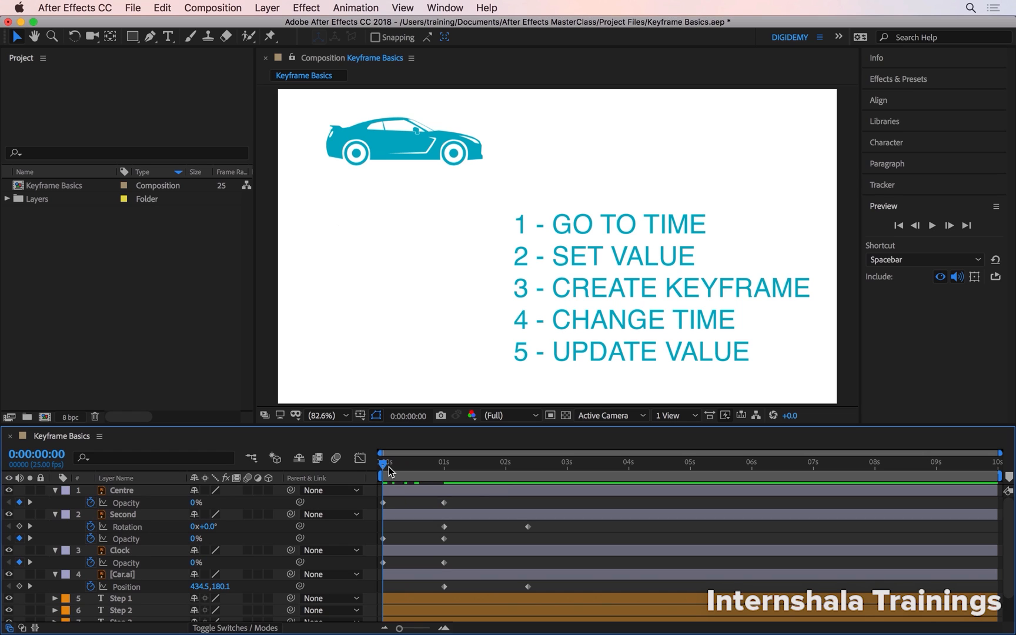
key("space")
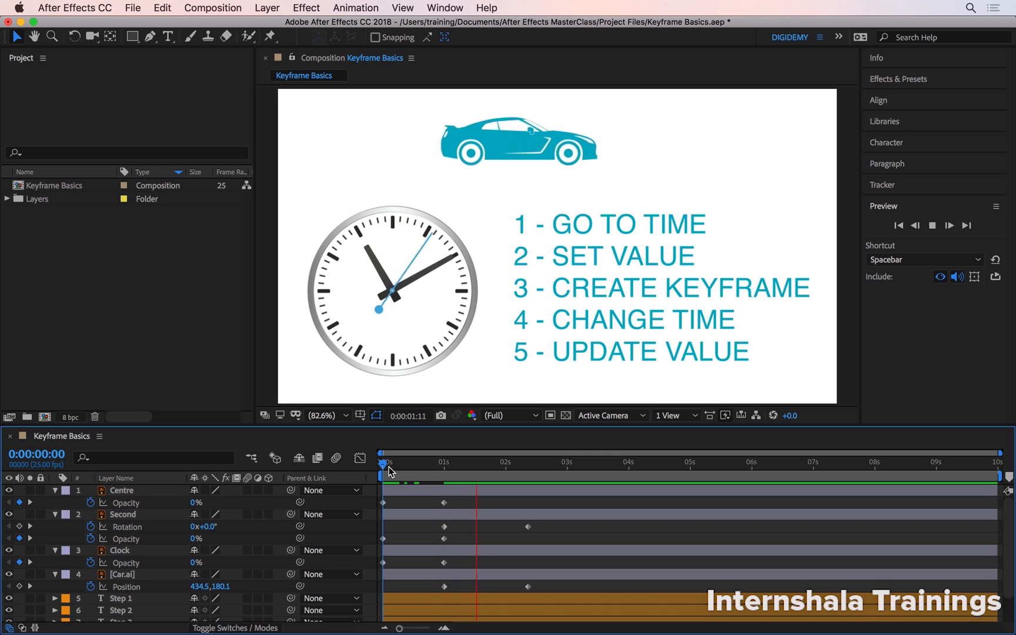
key("space")
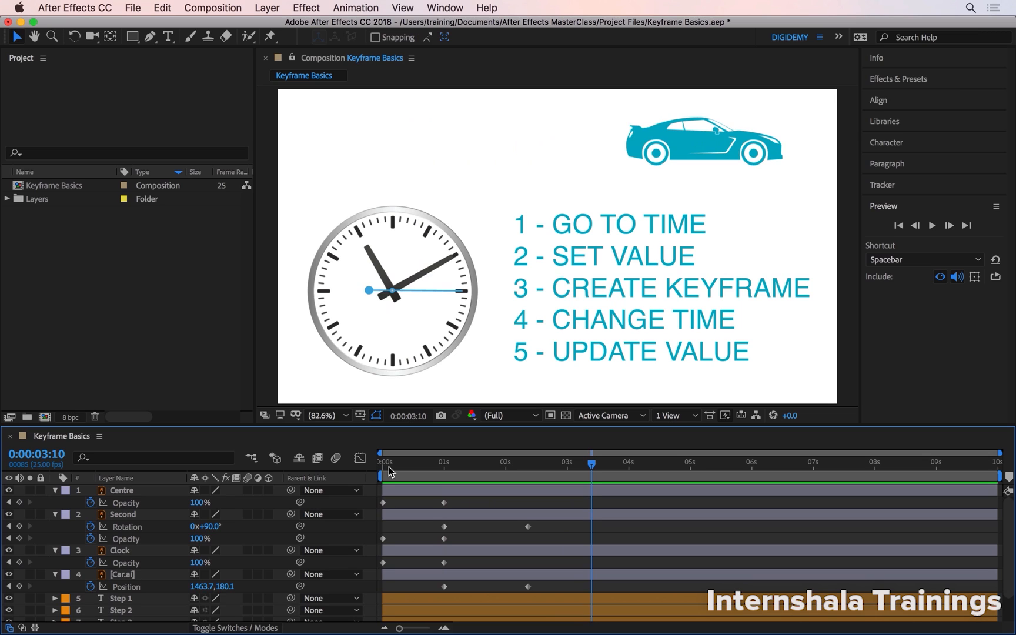
Shift the Step 1 text layer in time so that it starts at 0:00:03:00
scroll(506, 532, "down", 2)
left_click(506, 520)
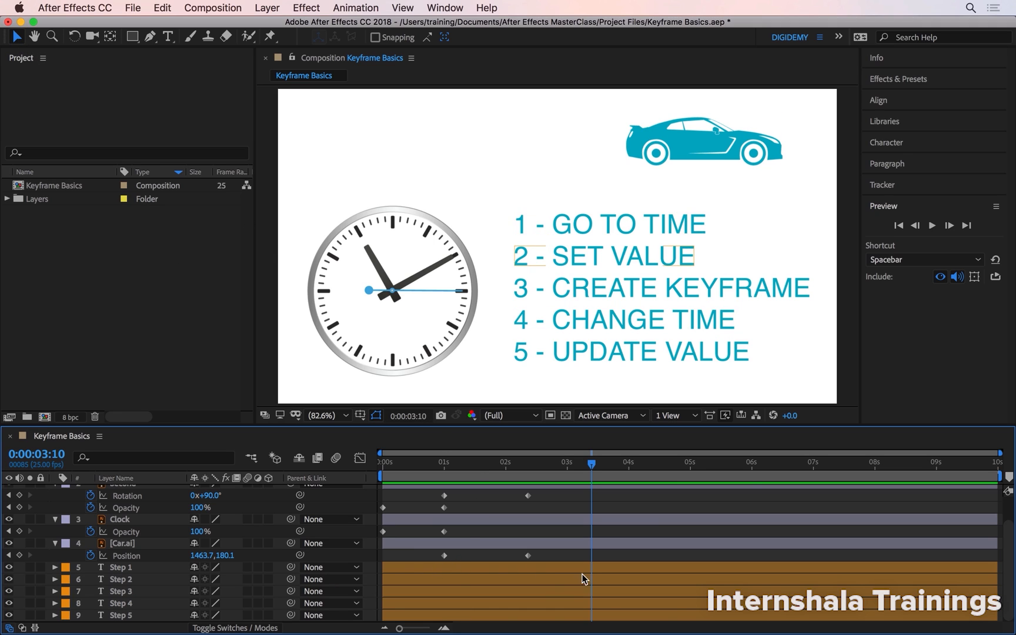
left_click_drag(403, 572, 575, 561)
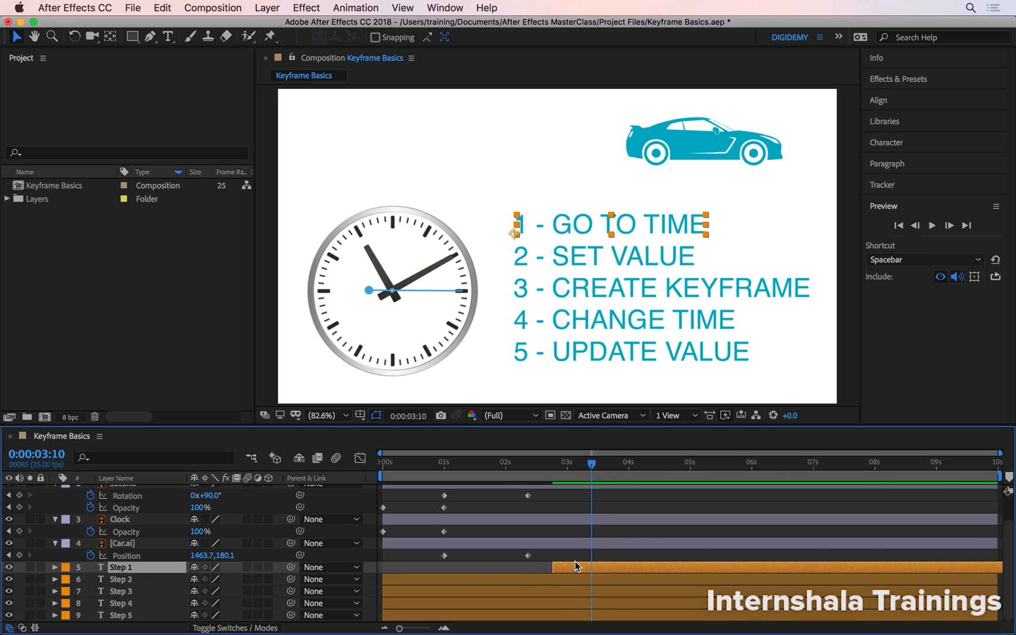
left_click_drag(592, 465, 567, 463)
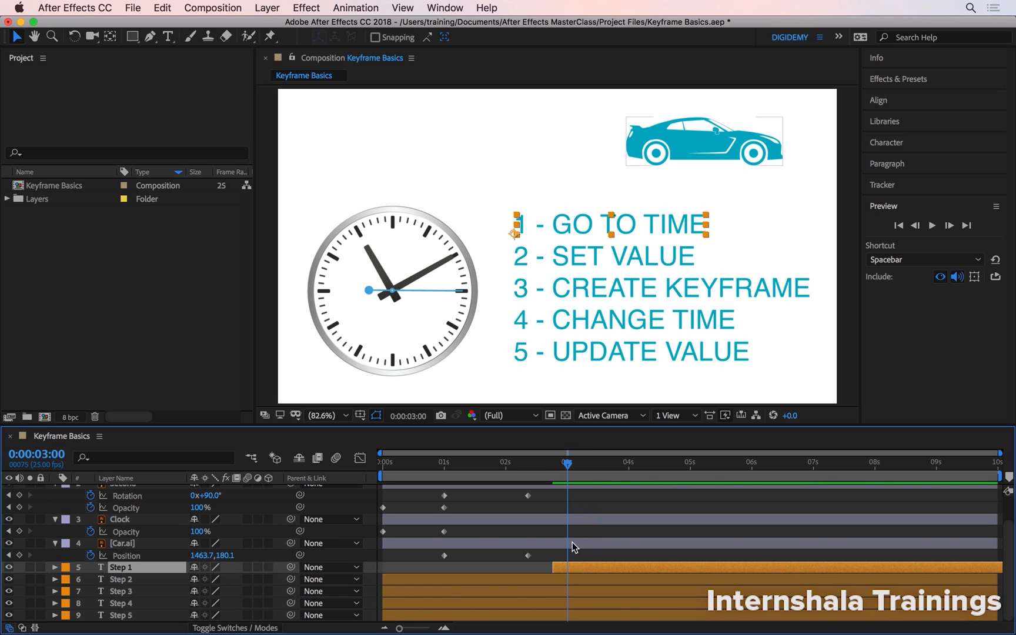
left_click_drag(568, 565, 585, 565)
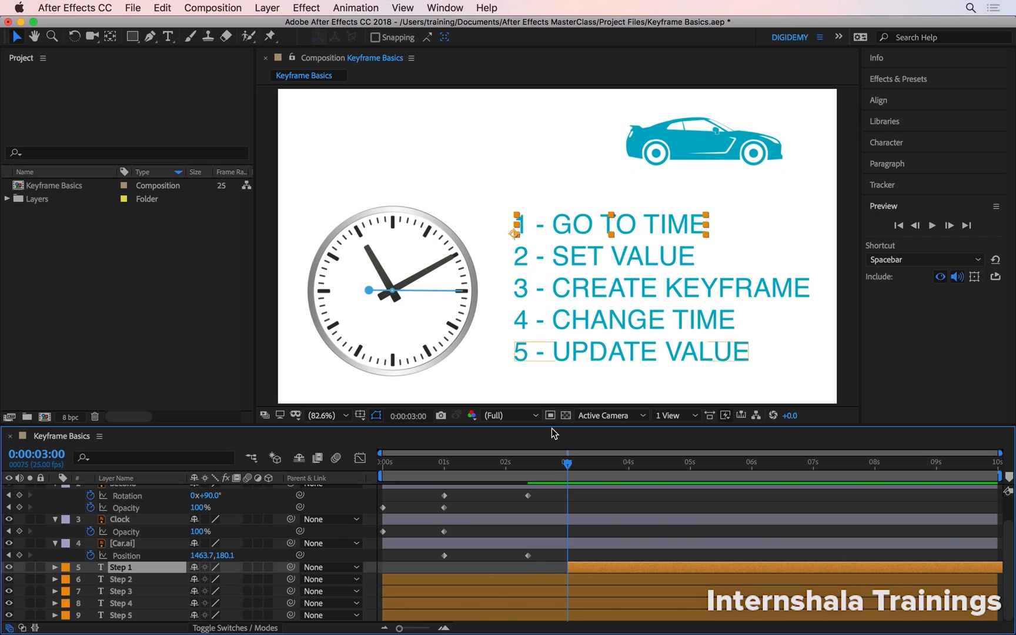
Preview the animation from 0:00:01:16 to check the entrance of the Step 1 text
left_click_drag(556, 463, 484, 468)
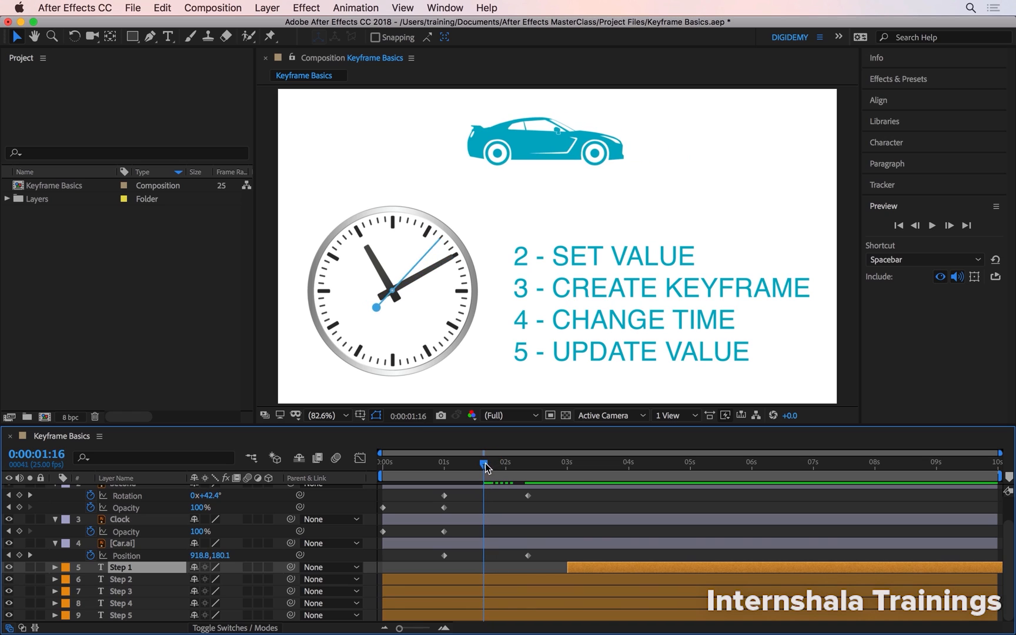
key("space")
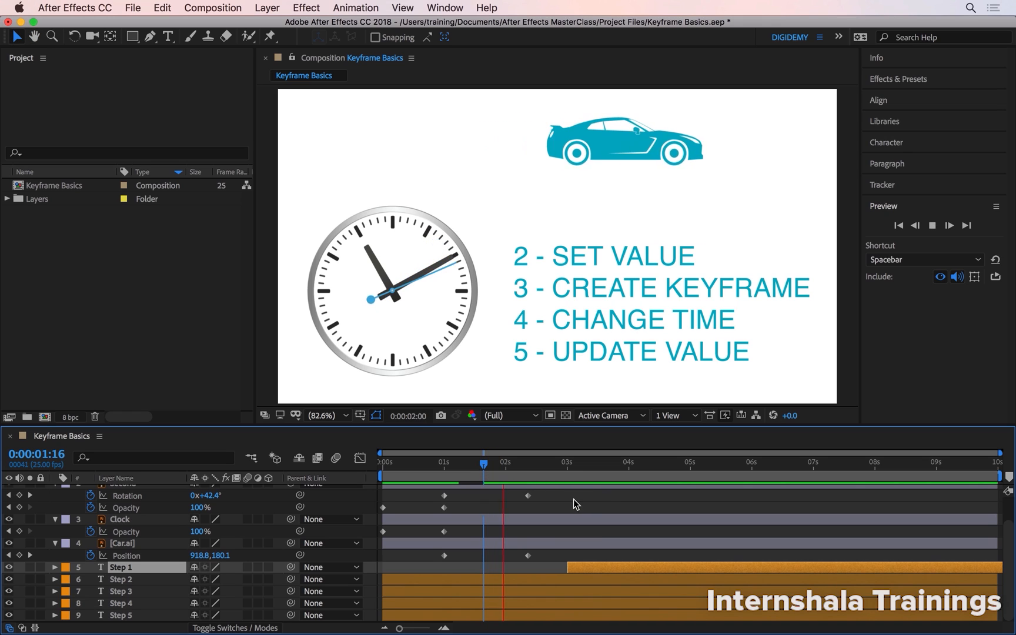
key("space")
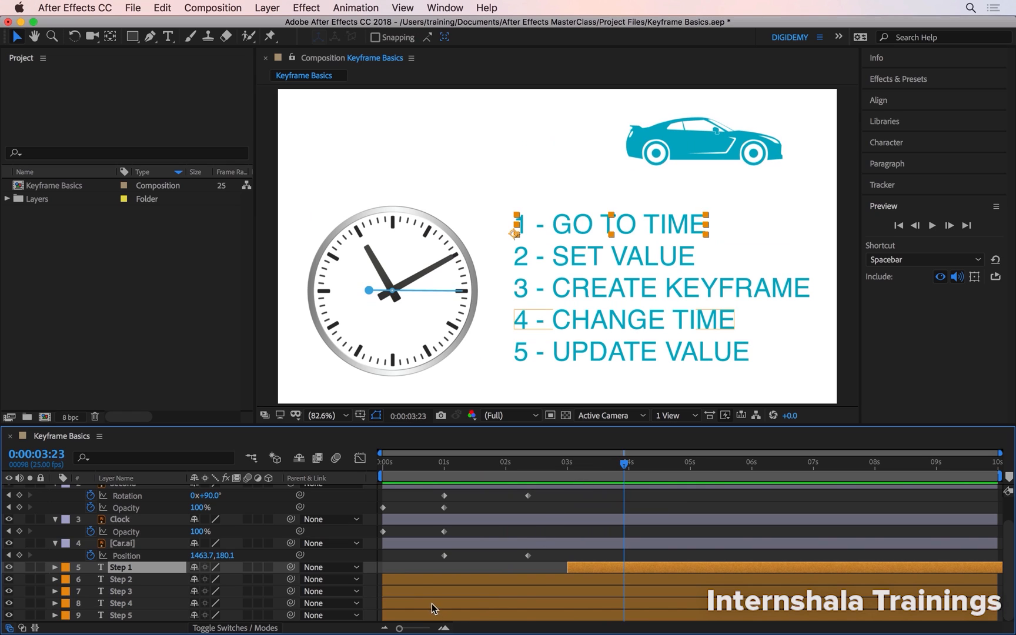
Stagger the Step 2 to Step 5 text layers at roughly even intervals after Step 1, with Step 5 starting at about 0:00:03:23
left_click_drag(421, 581, 621, 590)
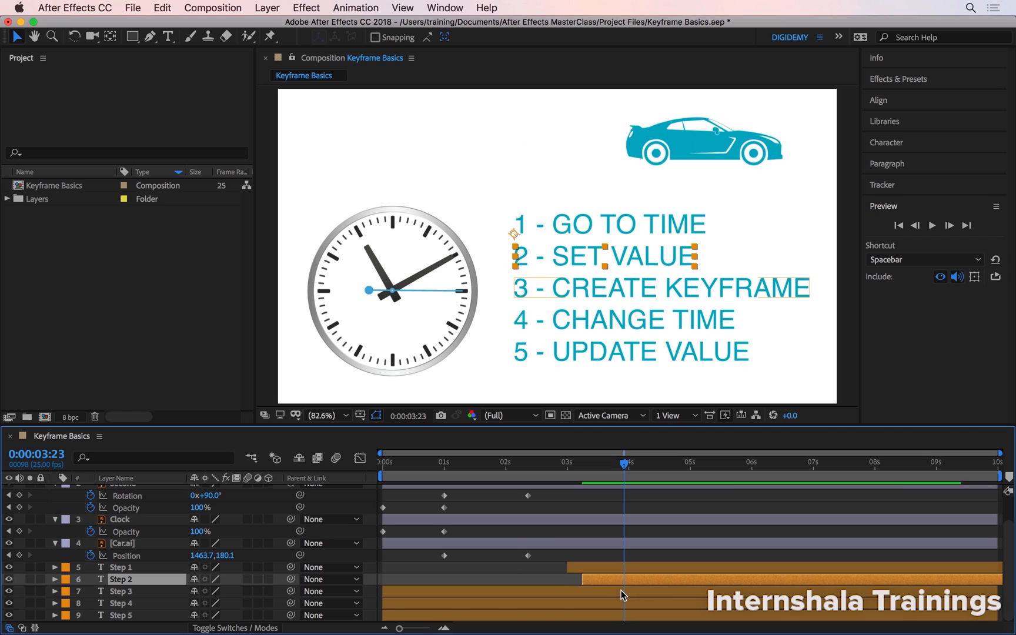
left_click_drag(424, 590, 633, 587)
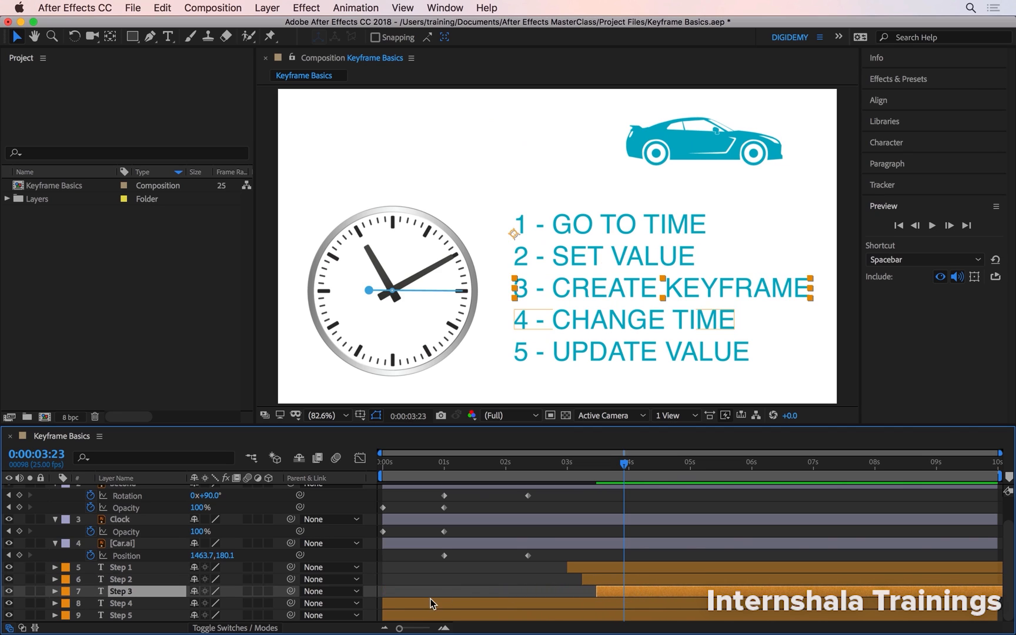
left_click_drag(434, 601, 658, 595)
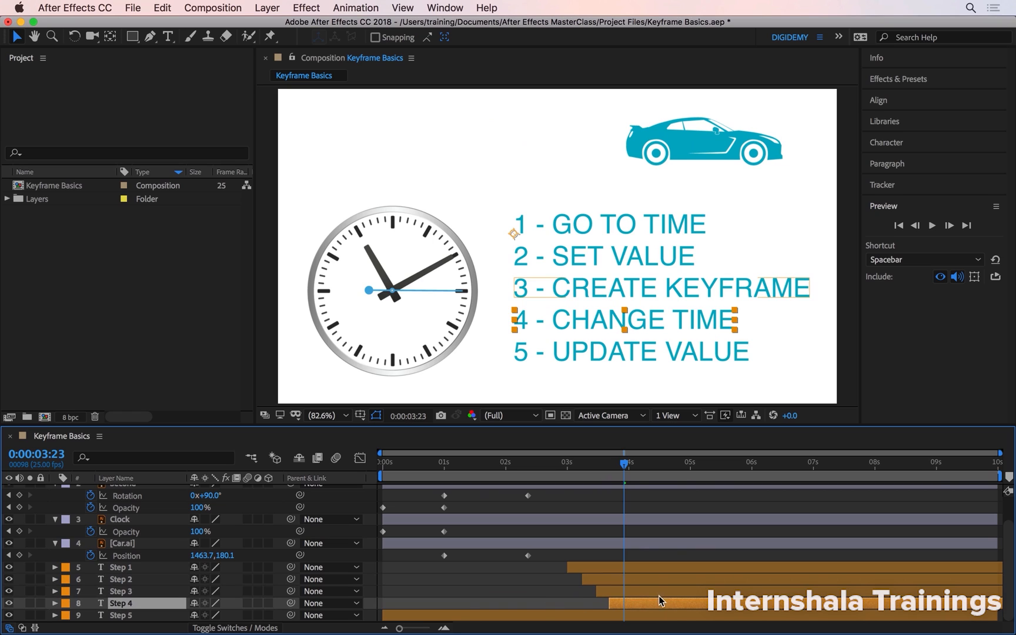
left_click_drag(436, 614, 665, 619)
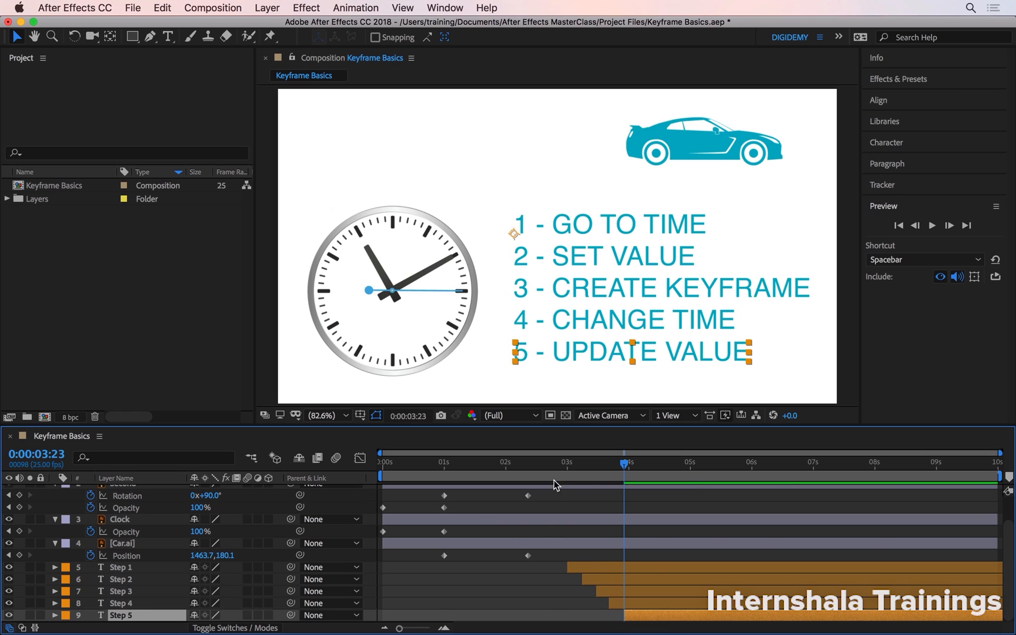
Preview the staggered entrance of the text layers from 0:00:02:18
left_click_drag(554, 465, 545, 459)
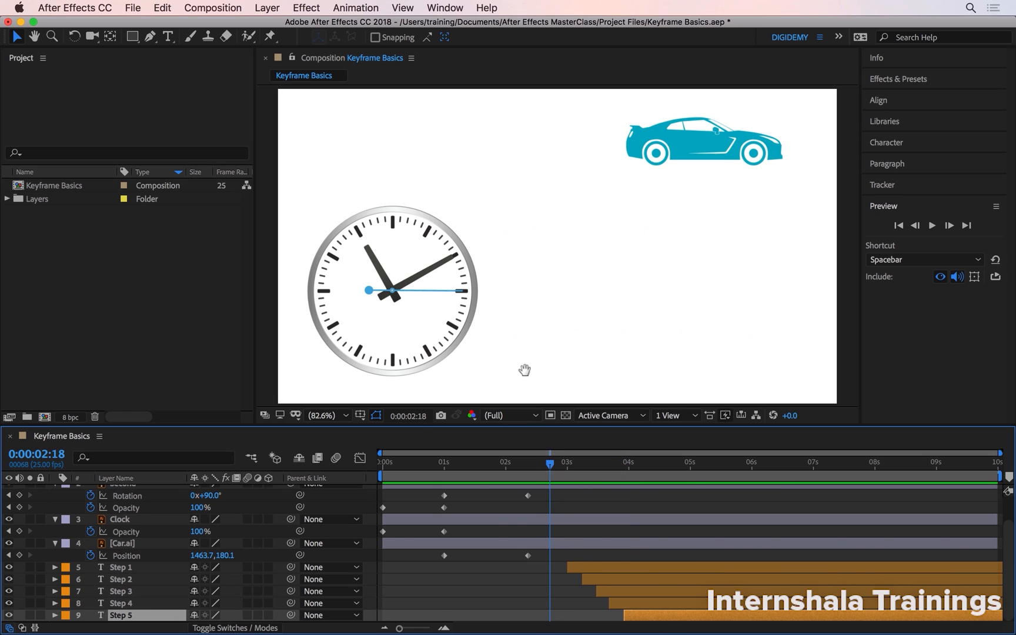
key("space")
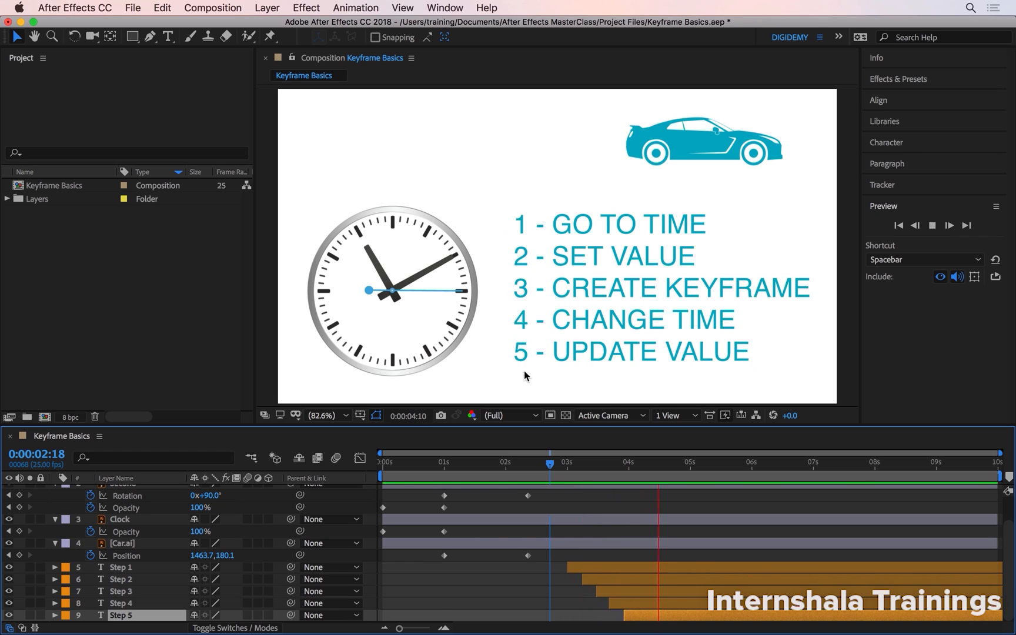
key("space")
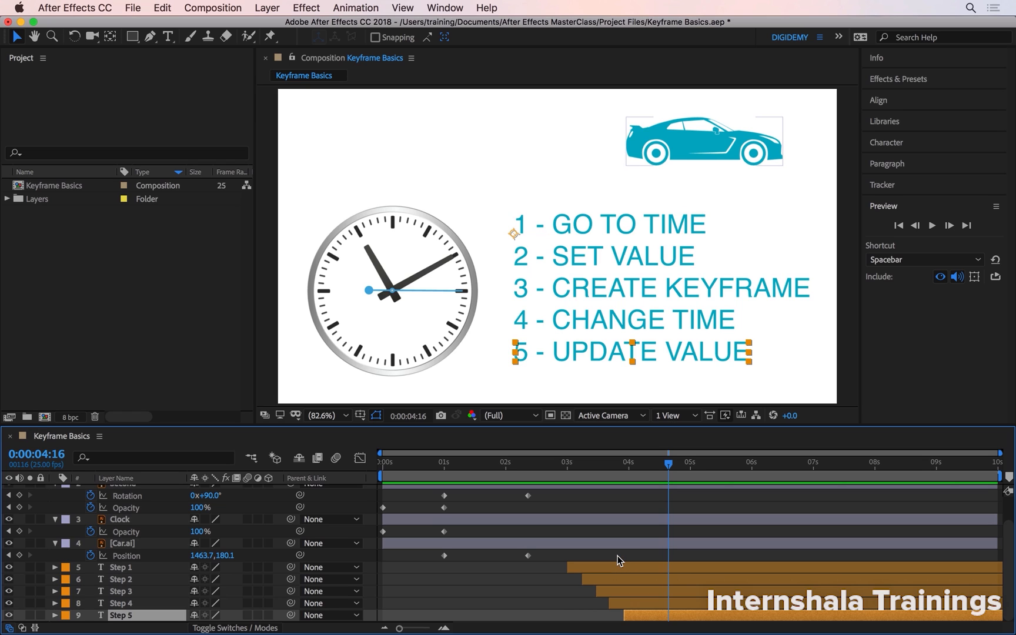
Trim the end of the Step 1 text layer at 0:00:08:00 and the end of Step 2 at 0:00:08:09
left_click(874, 464)
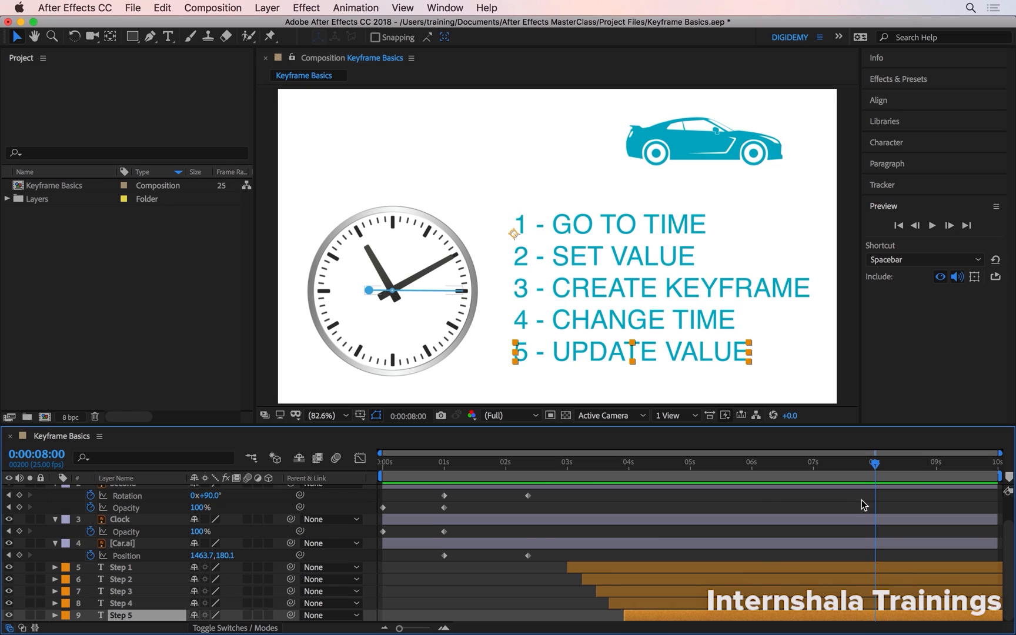
left_click(839, 569)
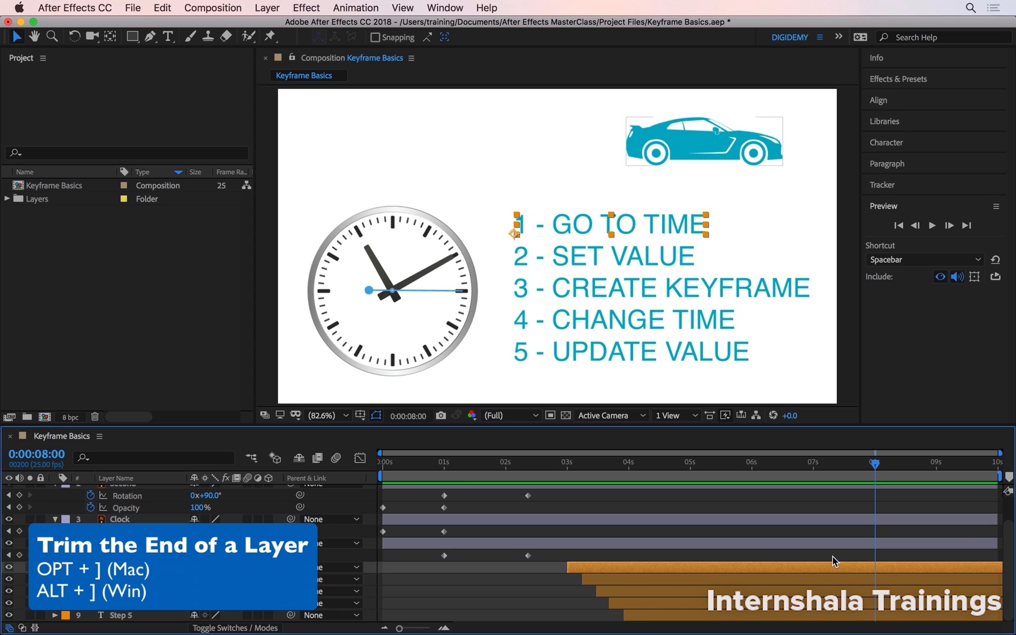
key("alt+bracketright")
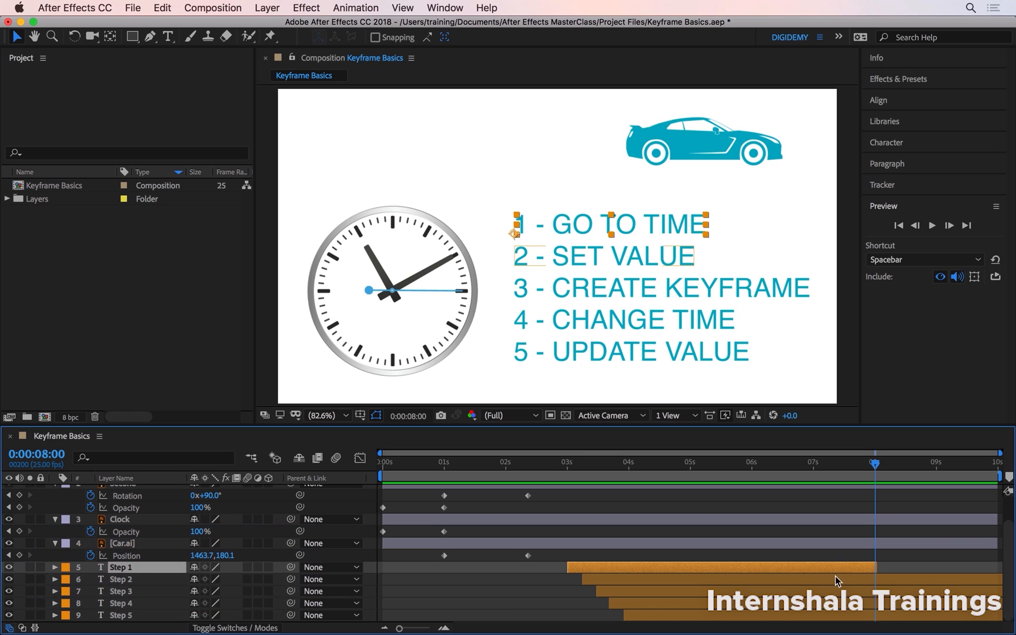
left_click(835, 578)
left_click(897, 465)
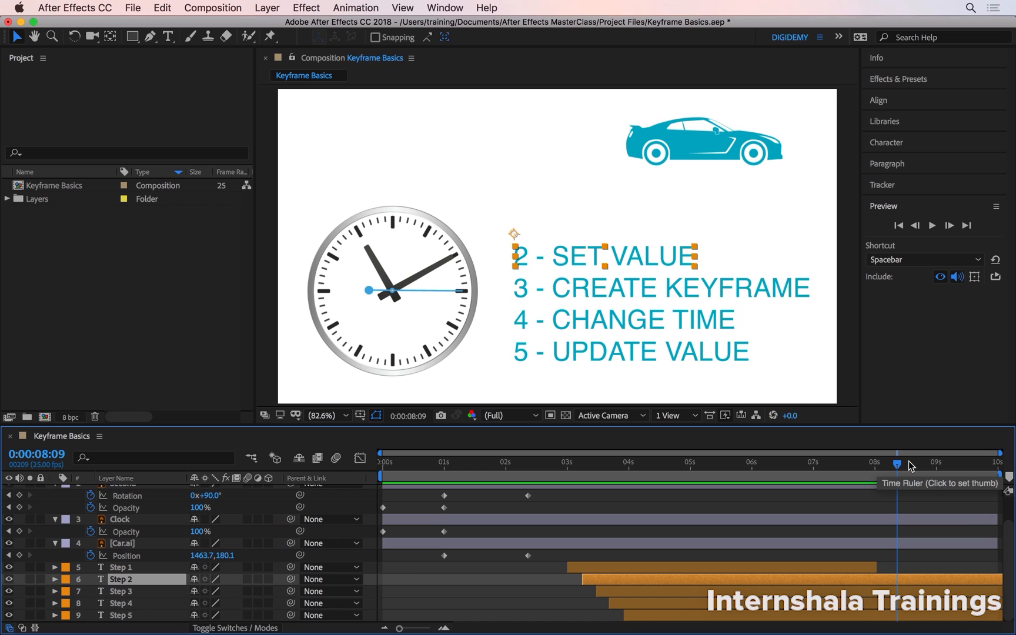
key("alt+bracketright")
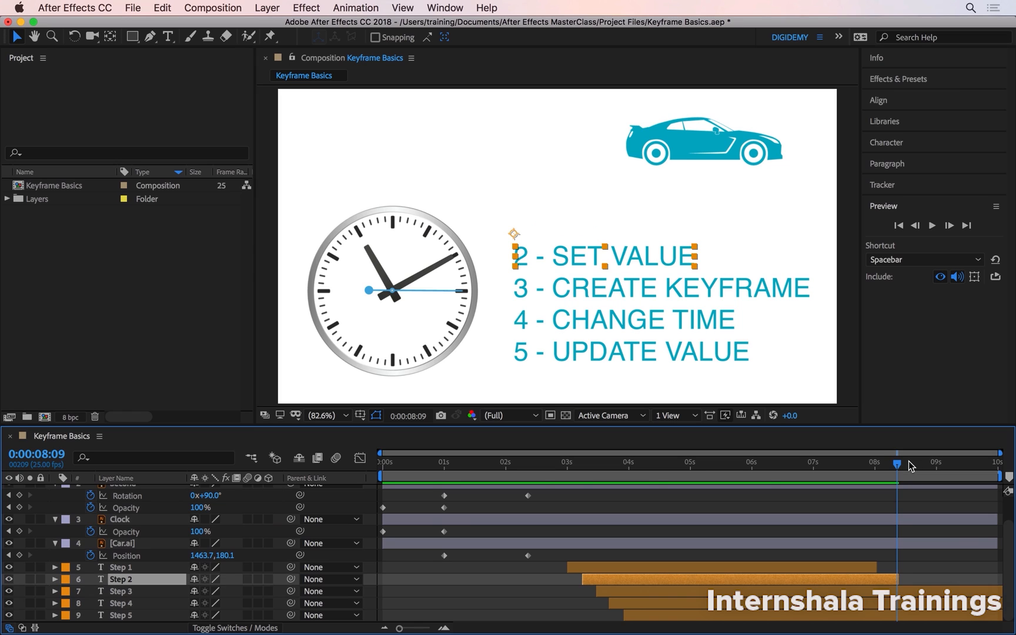
Trim the end of the Step 3 text layer at 0:00:08:19
key("super+Down")
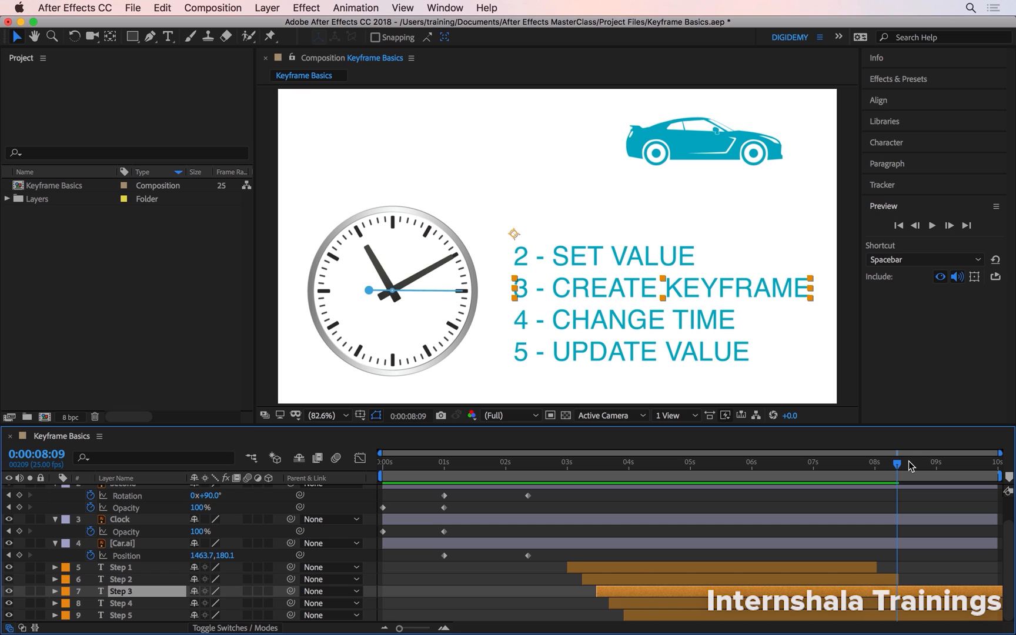
key("Page_Down")
key("Page_Down")
key("Page_Down")
key("Page_Down")
key("Page_Down")
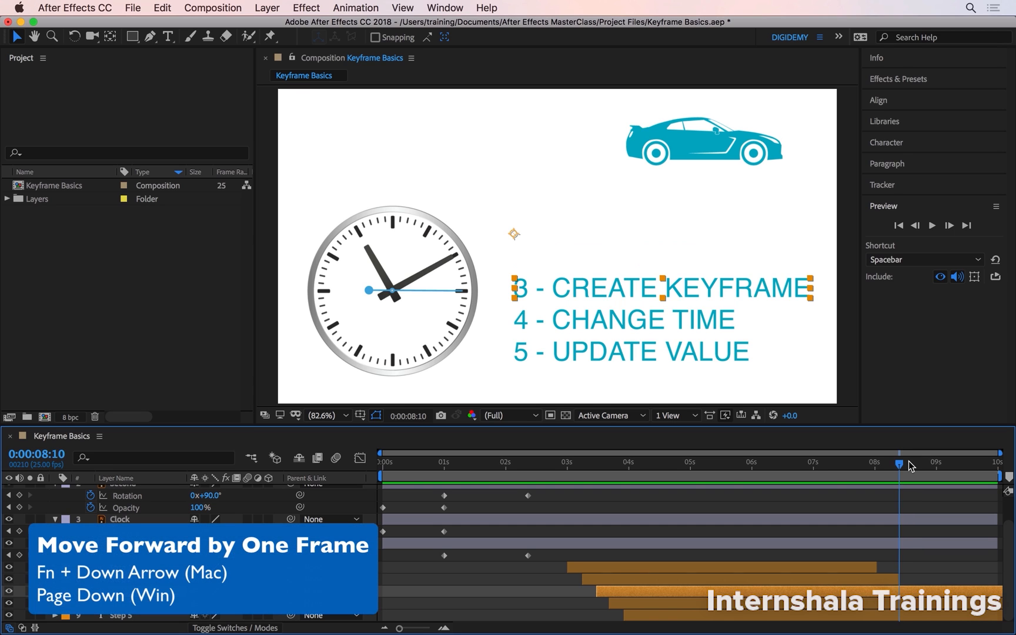
key("Page_Down")
key("Page_Down")
key("Page_Down")
key("Page_Down")
key("Page_Down")
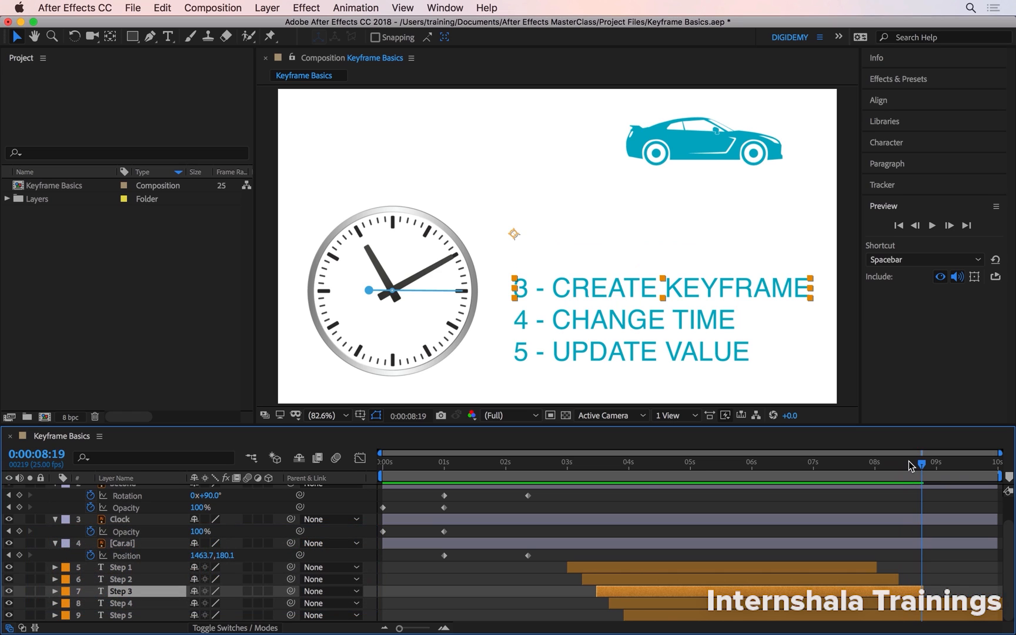
Trim the end of the Step 4 text layer at 0:00:09:04
key("super+Down")
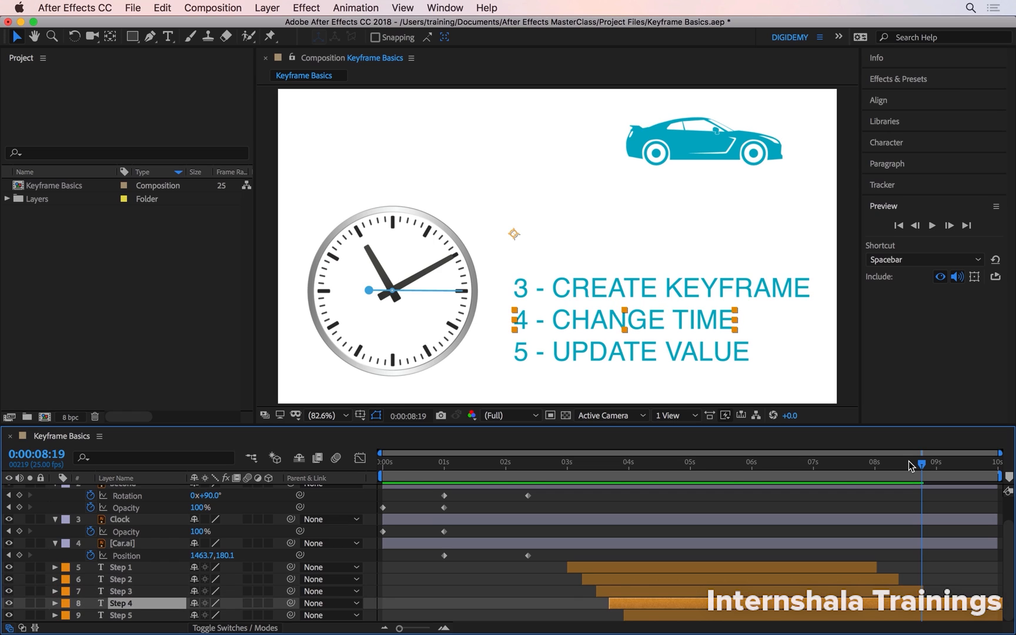
key("Page_Down")
key("Page_Down")
key("Page_Down")
key("Page_Down")
key("Page_Down")
key("Page_Down")
key("Page_Down")
key("Page_Down")
key("Page_Down")
key("Page_Down")
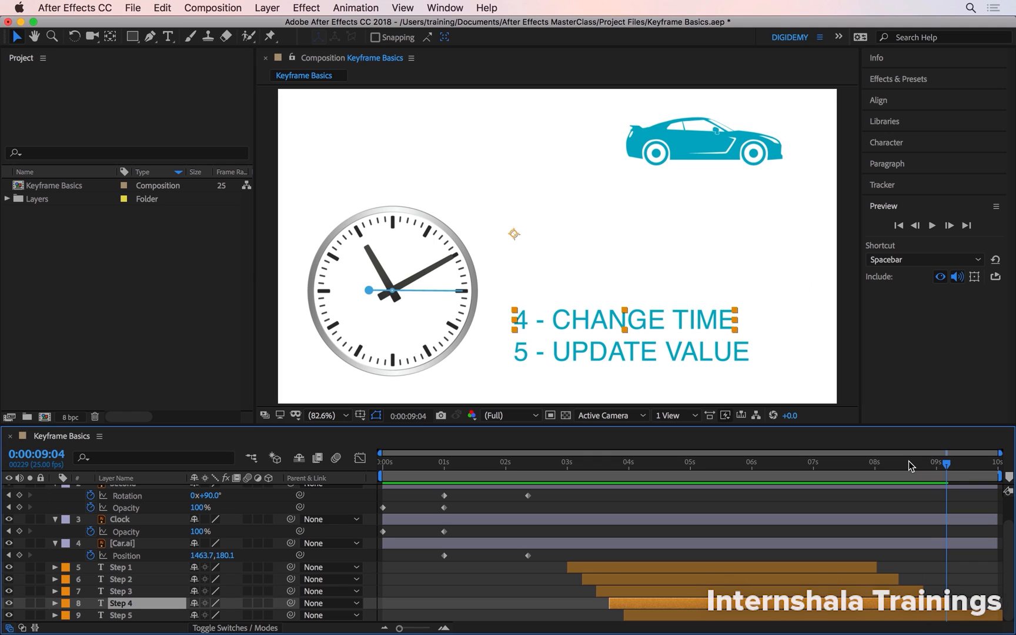
Trim the end of the Step 5 text layer at 0:00:09:15 and preview the whole animation from the start
key("super+Down")
key("Page_Down")
key("Page_Down")
key("Page_Down")
key("Page_Down")
key("Page_Down")
key("Page_Down")
key("Page_Down")
key("Page_Down")
key("Page_Down")
key("Page_Down")
key("Page_Down")
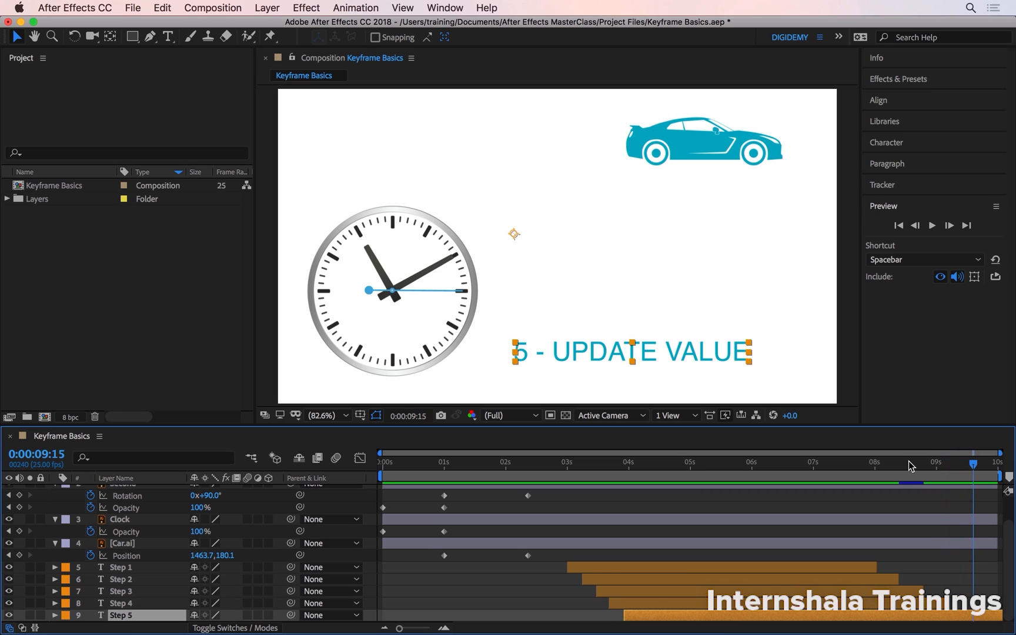
key("alt+bracketright")
key("Home")
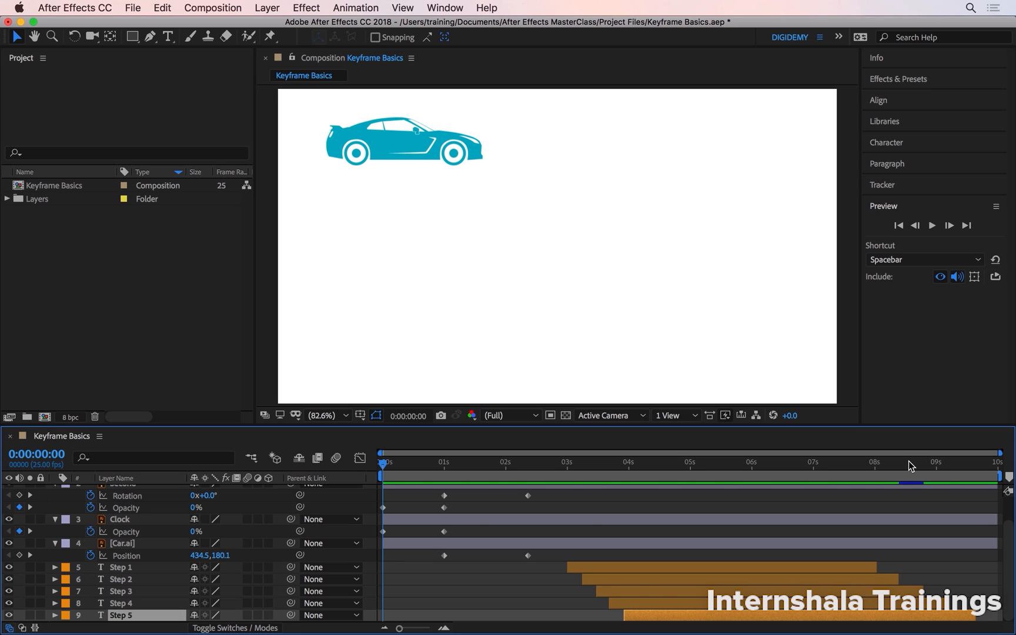
key("space")
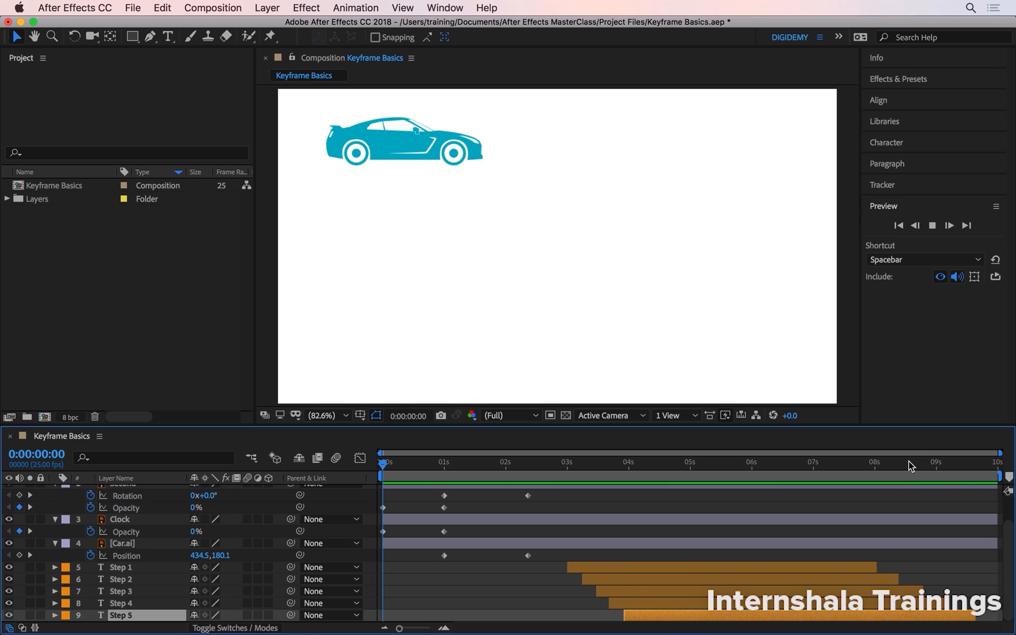